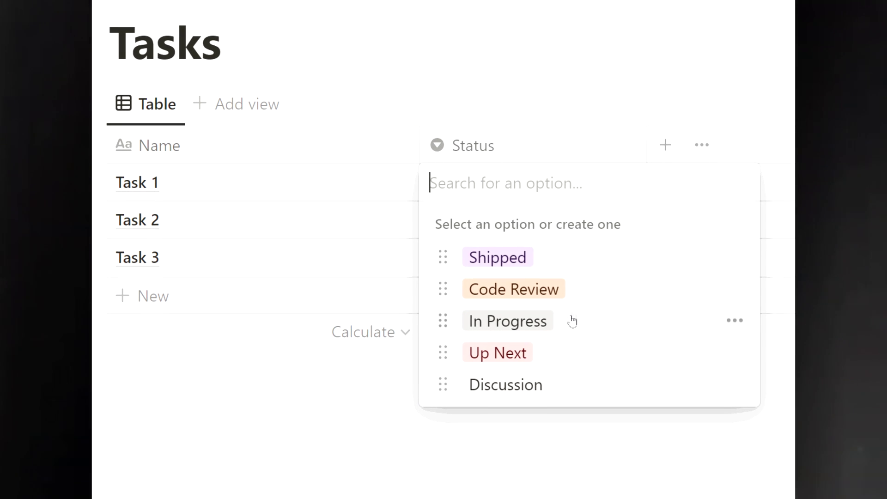
# - Change the Status of Tasks 1, 2 and 3 to In Progress, Up Next and Shipped respectively
pyautogui.click(571, 321)
pyautogui.click(520, 220)
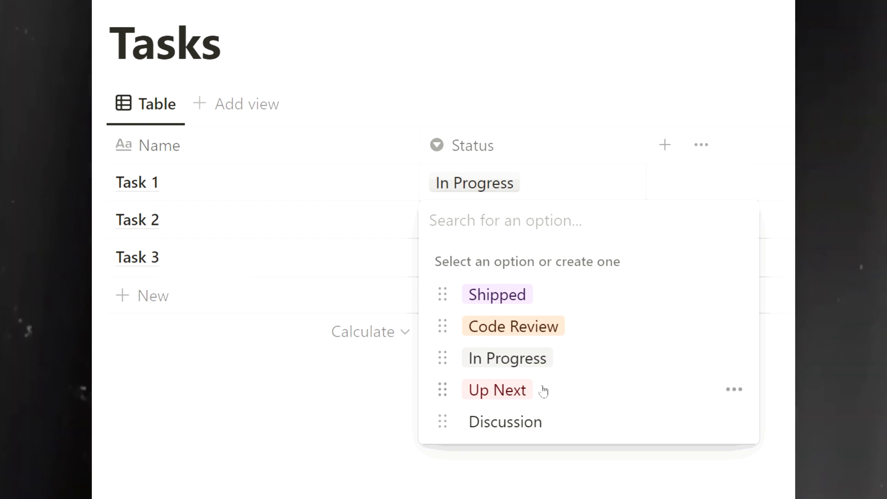
pyautogui.click(543, 391)
pyautogui.click(526, 255)
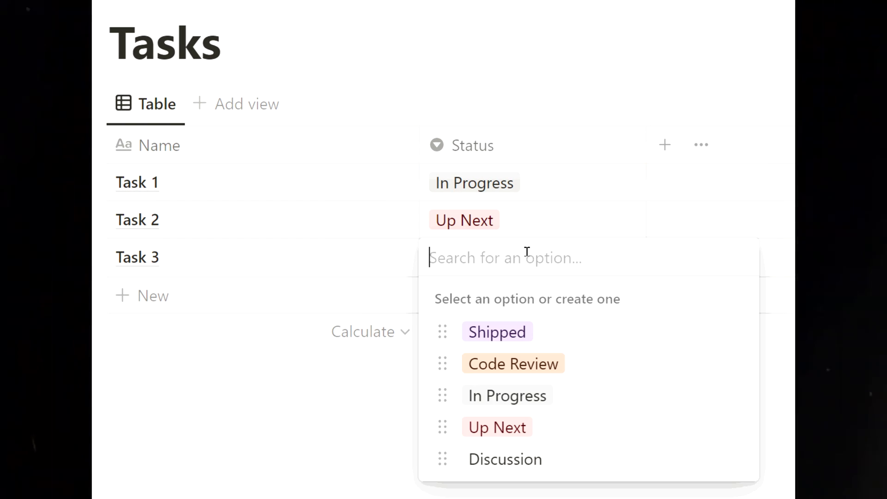
pyautogui.click(546, 339)
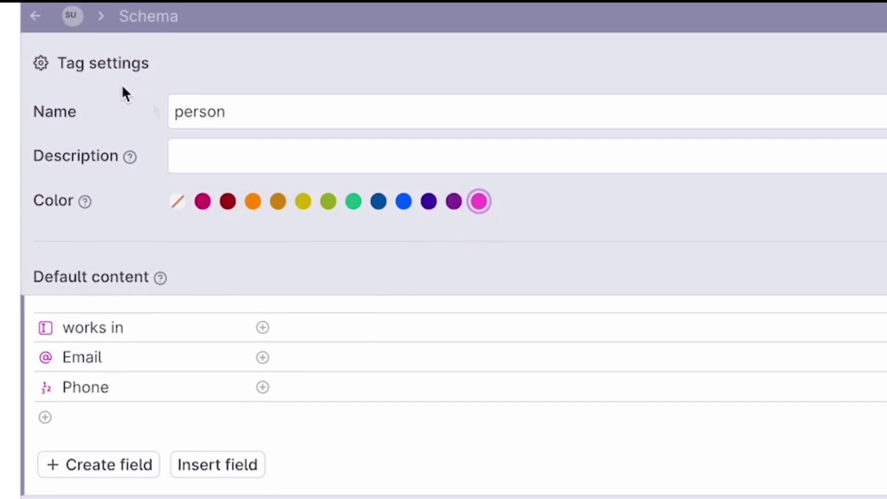
# - Leave tag settings and add a new bullet node with a name and the #person supertag
pyautogui.click(35, 16)
pyautogui.click(88, 173)
pyautogui.click(171, 212)
pyautogui.write('A')
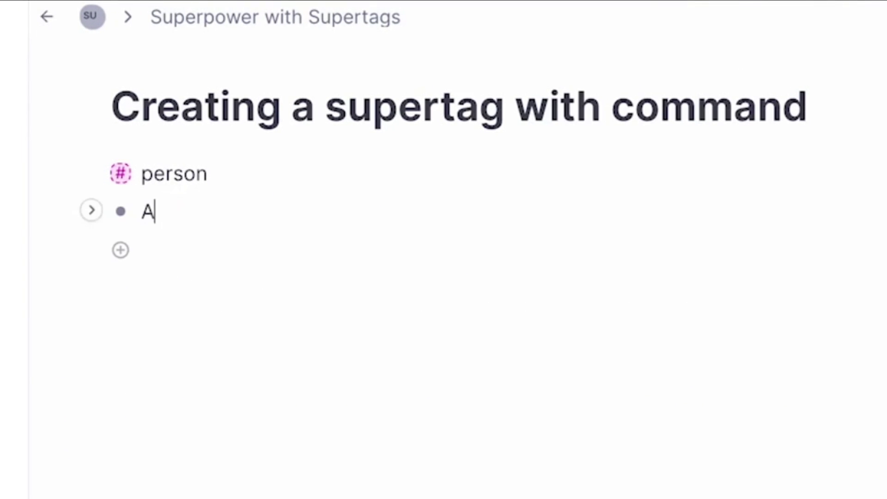
pyautogui.write('my # p')
pyautogui.press('Return')
# - Set the node's works in field to Acme Inc. and begin entering its email address
pyautogui.press('super+Down')
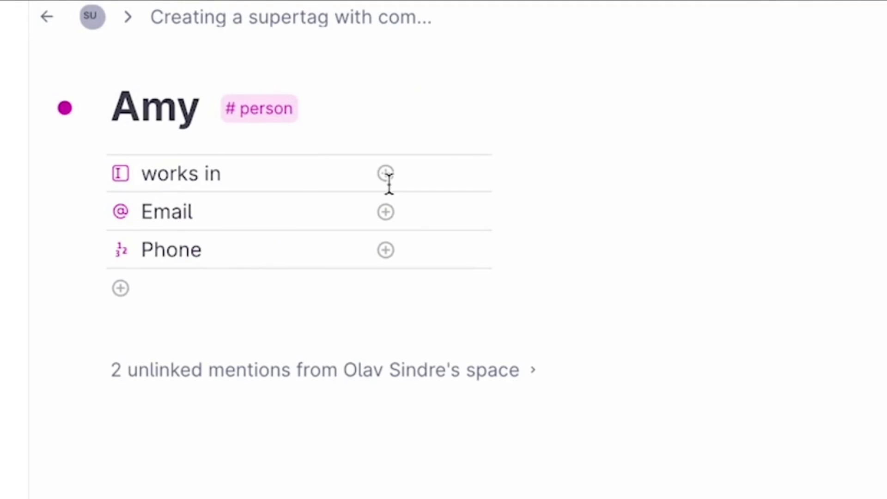
pyautogui.click(389, 184)
pyautogui.write('Acme Inc.')
pyautogui.click(453, 206)
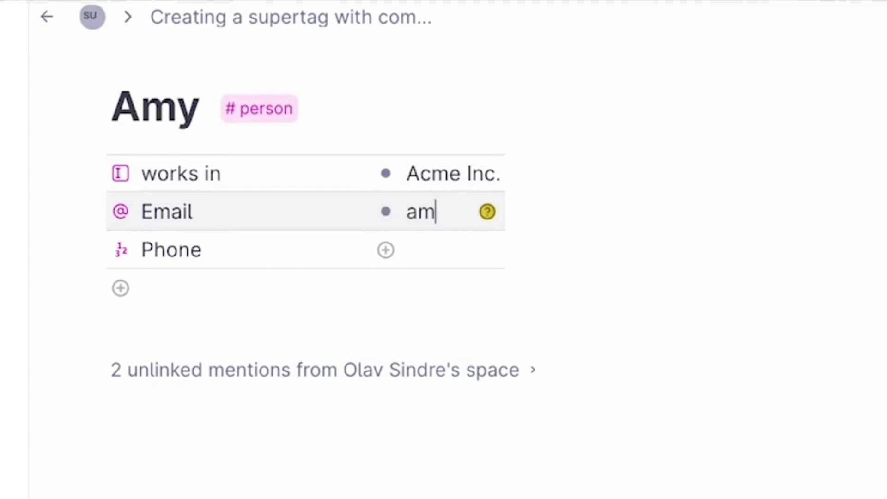
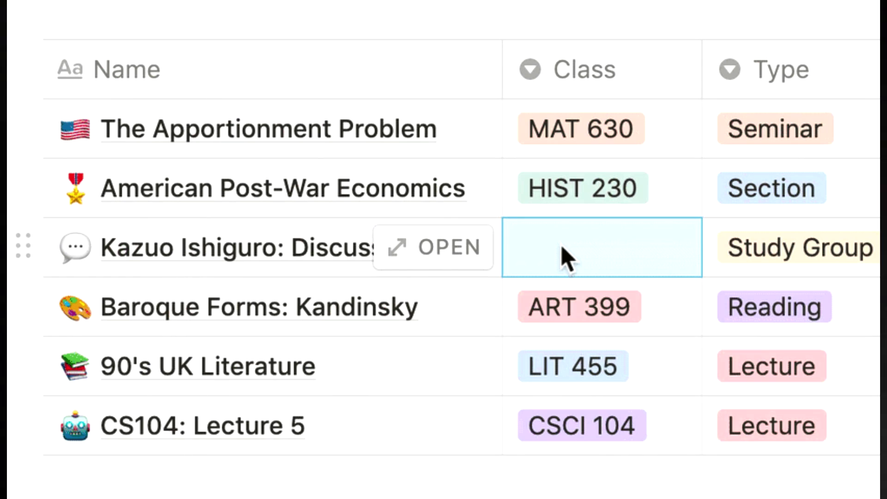
# - Assign class LIT 455 to Kazuo Ishiguro: Discussion and set a CRM contact's status to Proposed
pyautogui.click(565, 257)
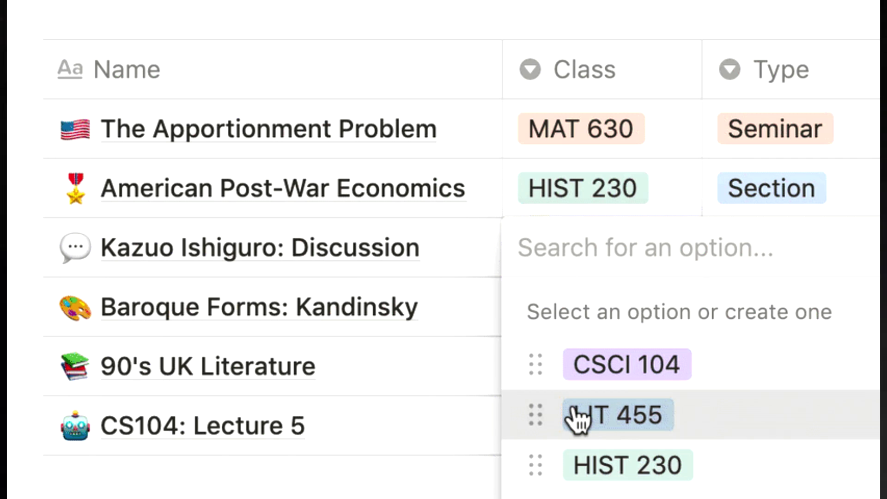
pyautogui.click(575, 418)
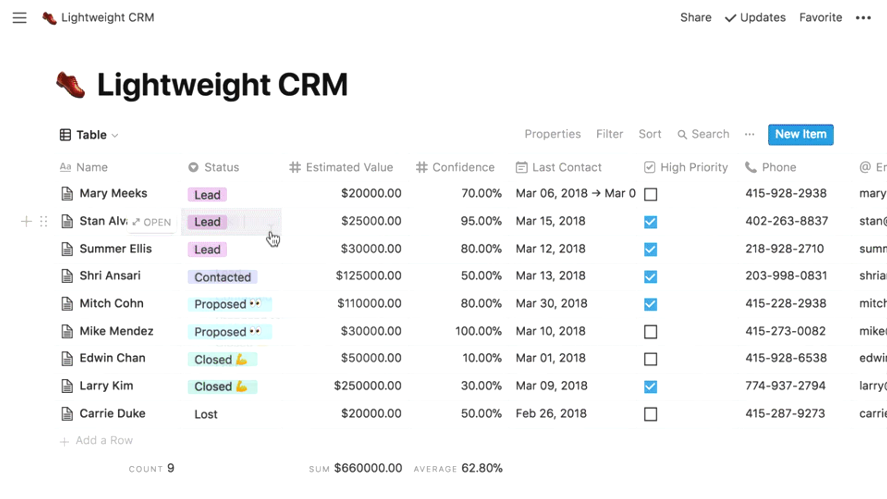
pyautogui.click(269, 227)
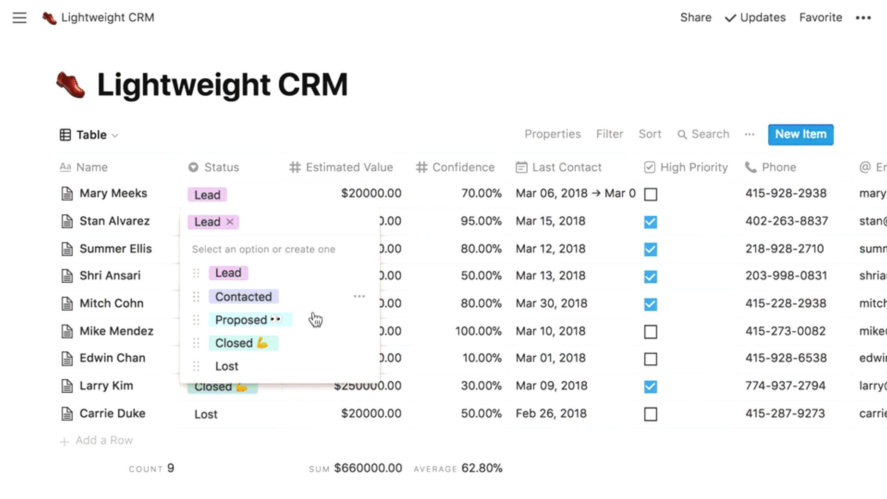
pyautogui.click(315, 318)
# - Switch the CRM to a Calendar view and move a contact's card from March 6 to March 7
pyautogui.click(99, 135)
pyautogui.click(121, 194)
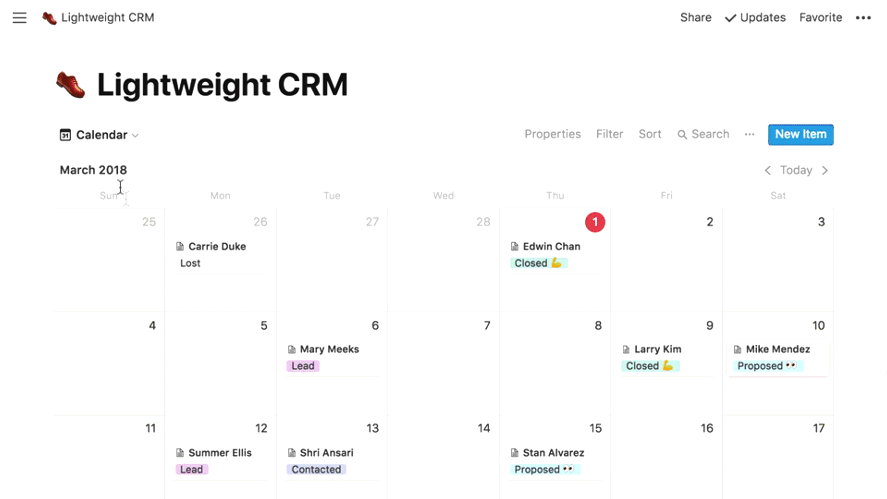
pyautogui.moveTo(376, 362); pyautogui.dragTo(460, 357)
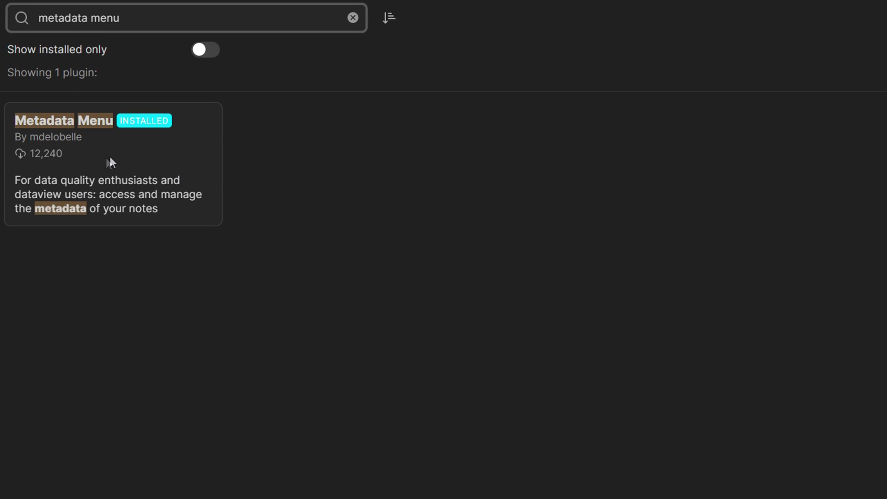
pyautogui.click(115, 159)
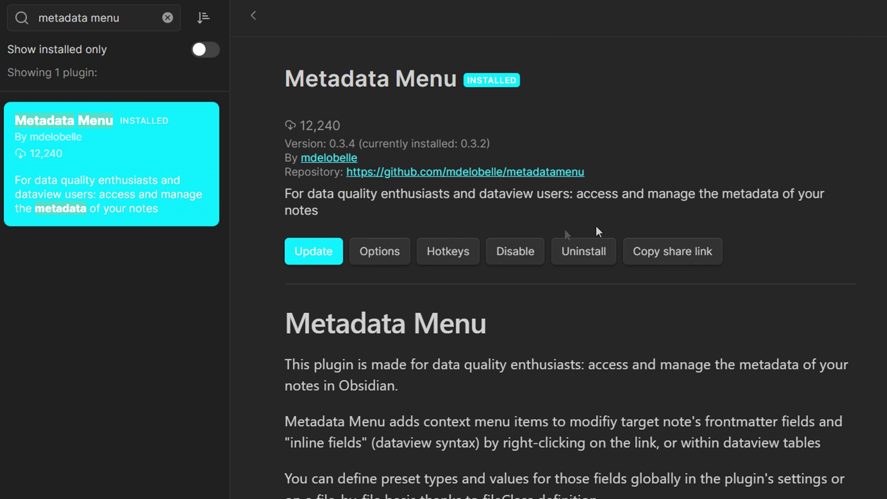
# - Make the interests attribute accept multiple values from a list and choose its value source
pyautogui.scroll(-2, 570, 277)
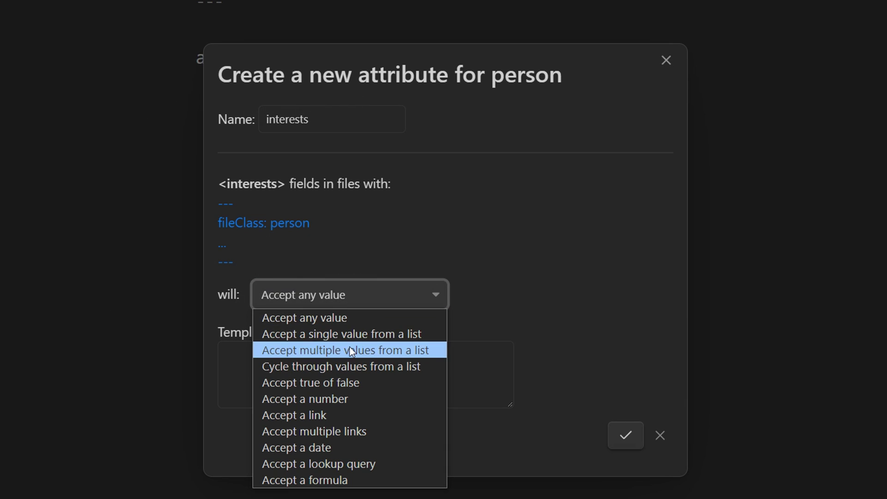
pyautogui.click(337, 349)
pyautogui.click(286, 326)
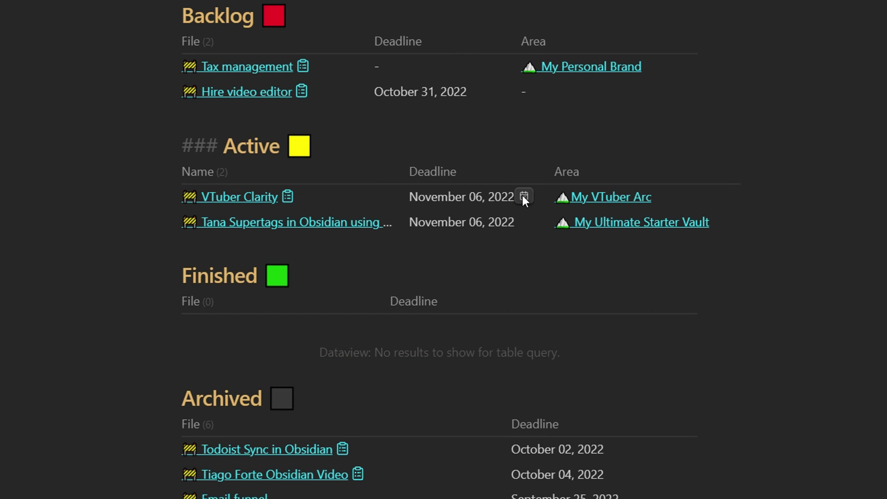
# - Change VTuber Clarity's deadline to November 2, 2022 using the date picker
pyautogui.click(523, 198)
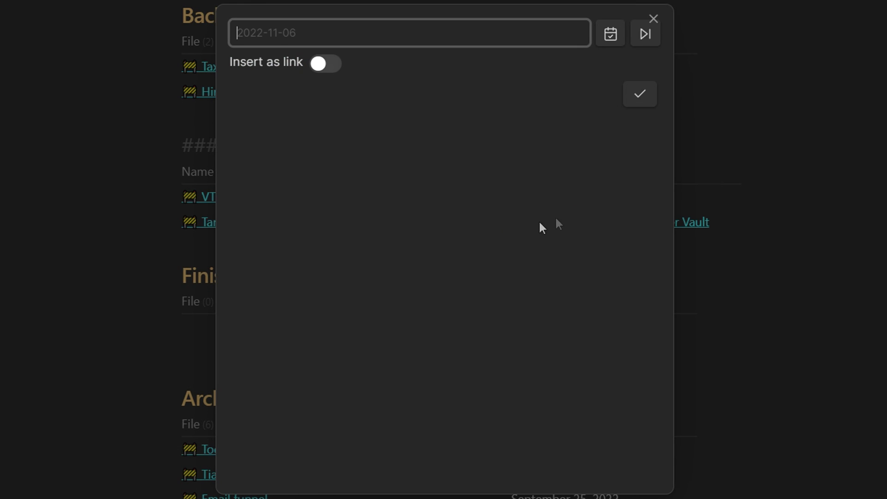
pyautogui.click(611, 34)
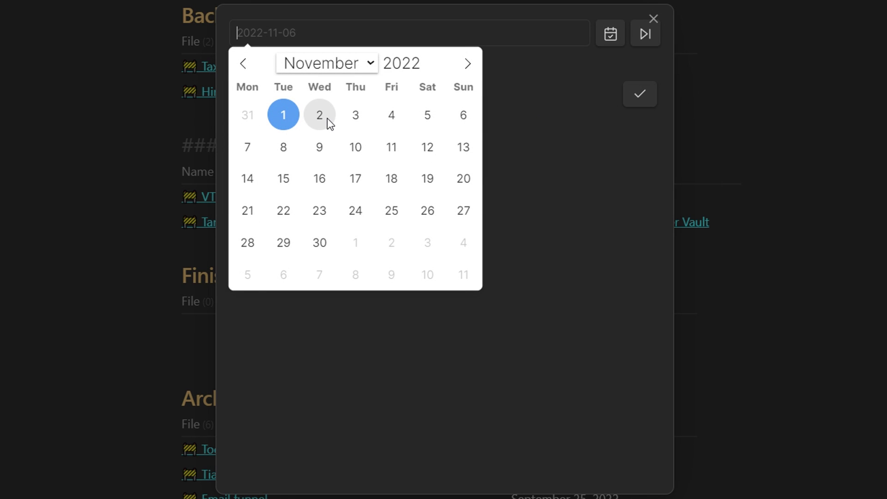
pyautogui.click(326, 117)
pyautogui.click(629, 98)
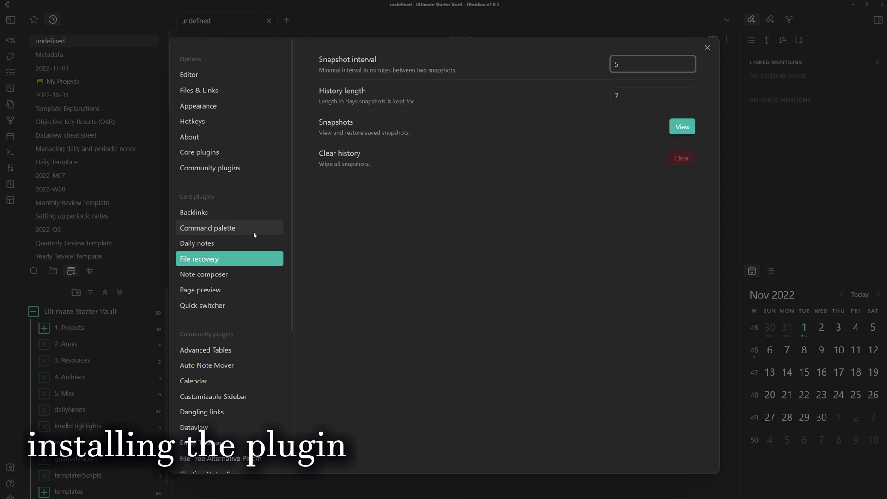
# - Search community plugins for 'metadata' and install Metadata Menu 0.3.4
pyautogui.click(213, 169)
pyautogui.click(682, 93)
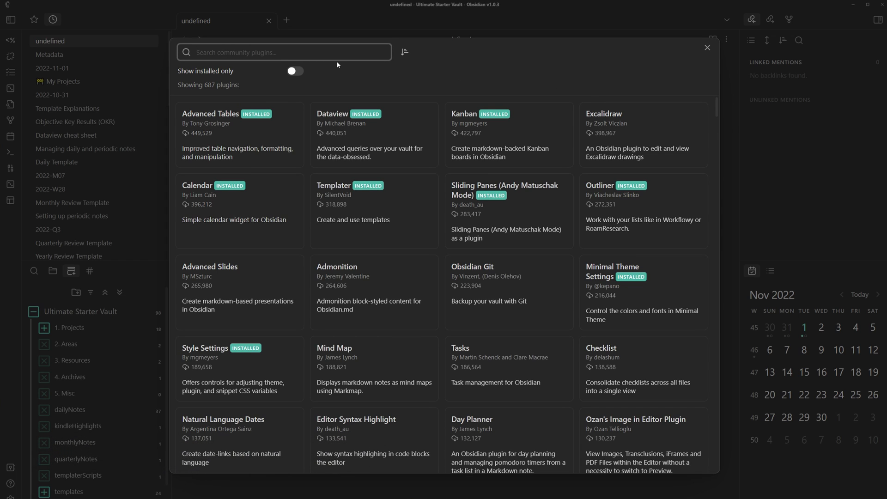
pyautogui.write('metadata')
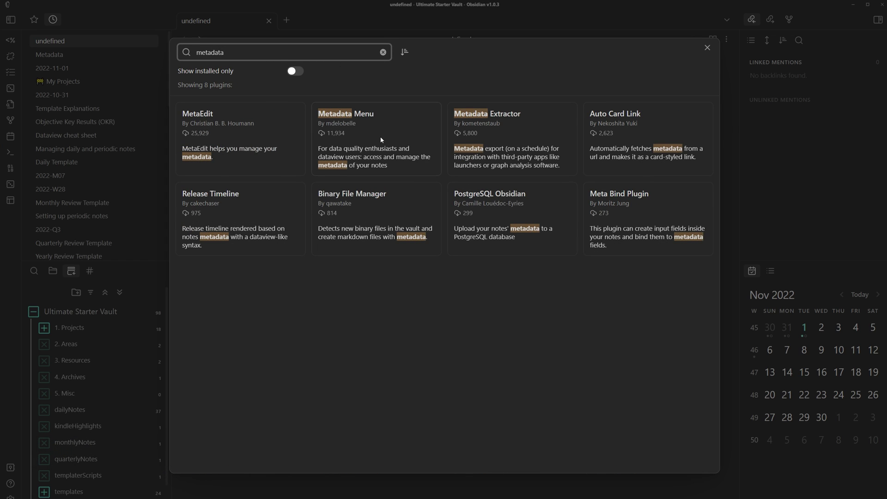
pyautogui.click(381, 139)
pyautogui.click(362, 182)
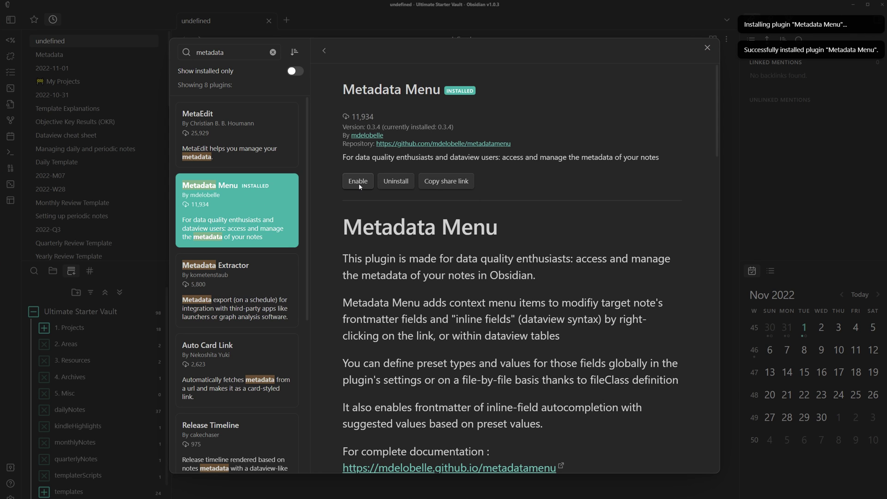
pyautogui.press('Escape')
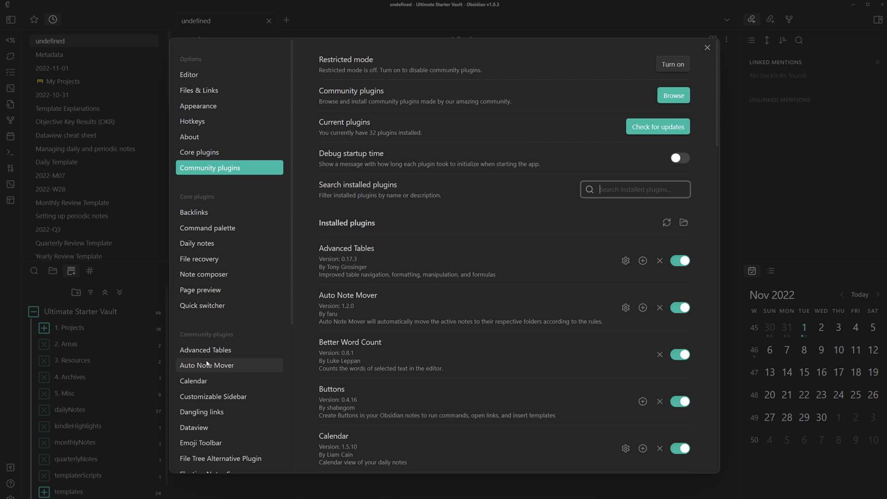
# - Look through Metadata Menu's settings, close Settings, and type #person into the undefined note
pyautogui.scroll(-4, 246, 251)
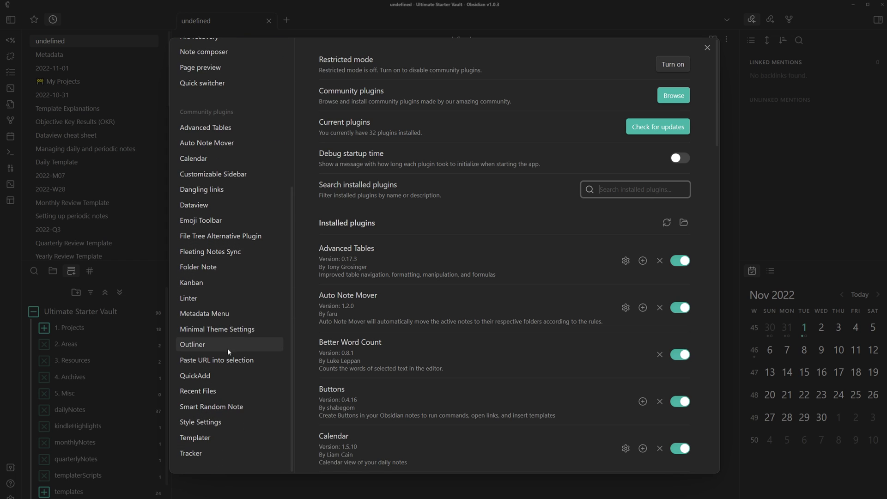
pyautogui.click(229, 313)
pyautogui.scroll(-2, 329, 222)
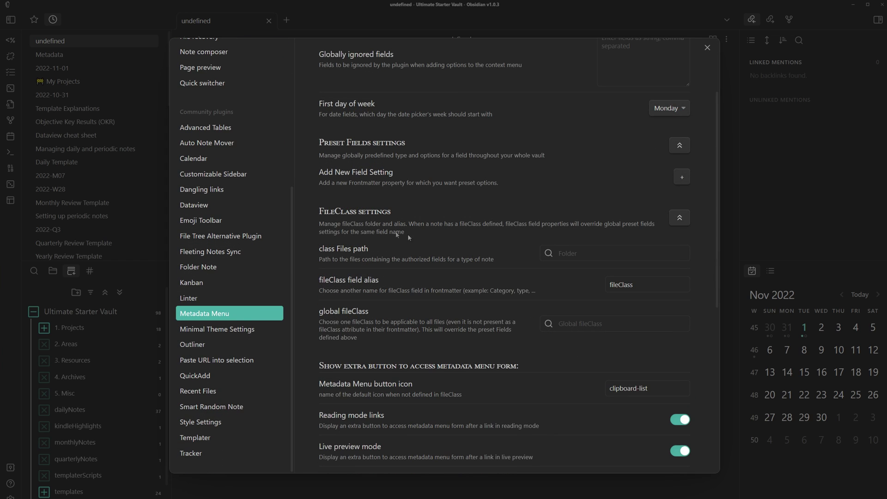
pyautogui.press('Escape')
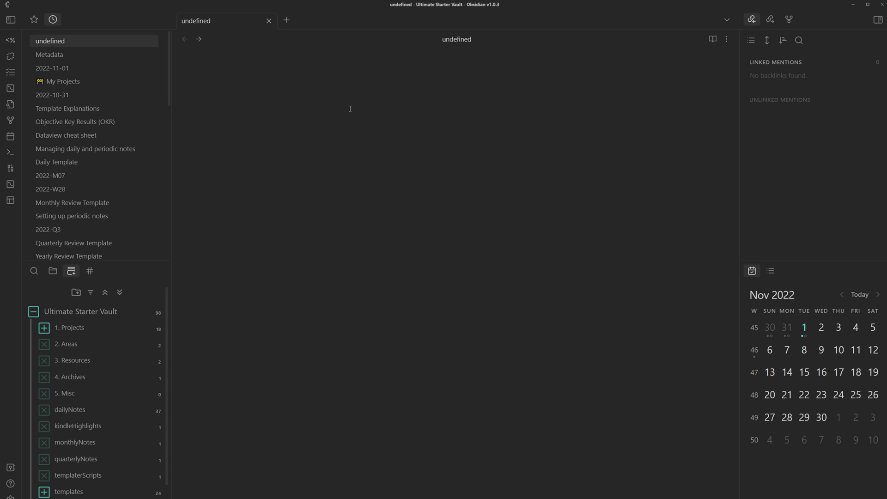
pyautogui.write('#person')
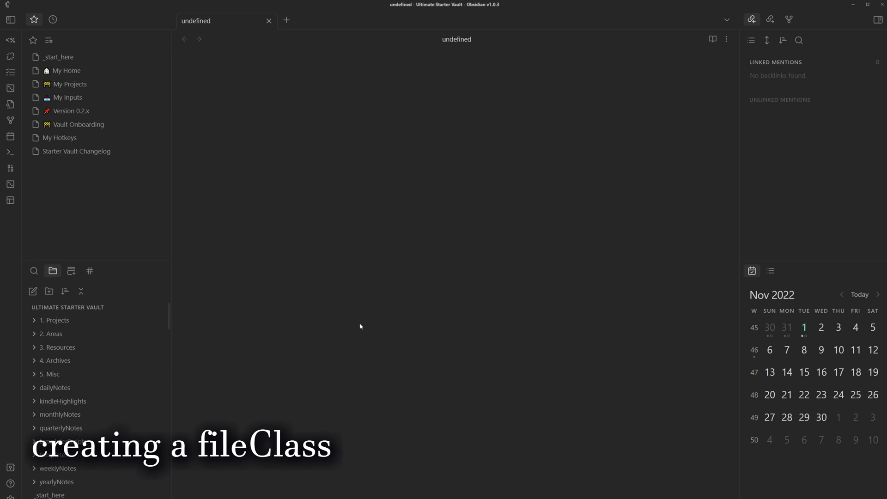
# - Create a new vault folder named fileClass
pyautogui.click(50, 290)
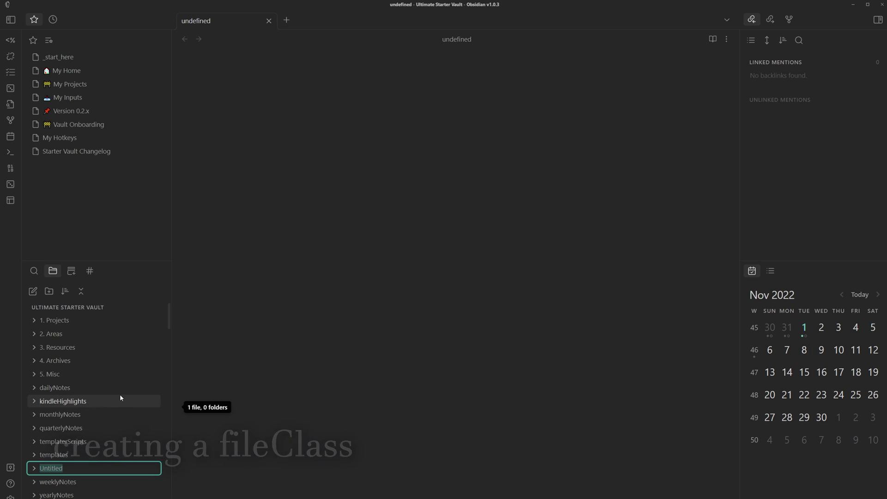
pyautogui.write('fileClass')
pyautogui.press('Return')
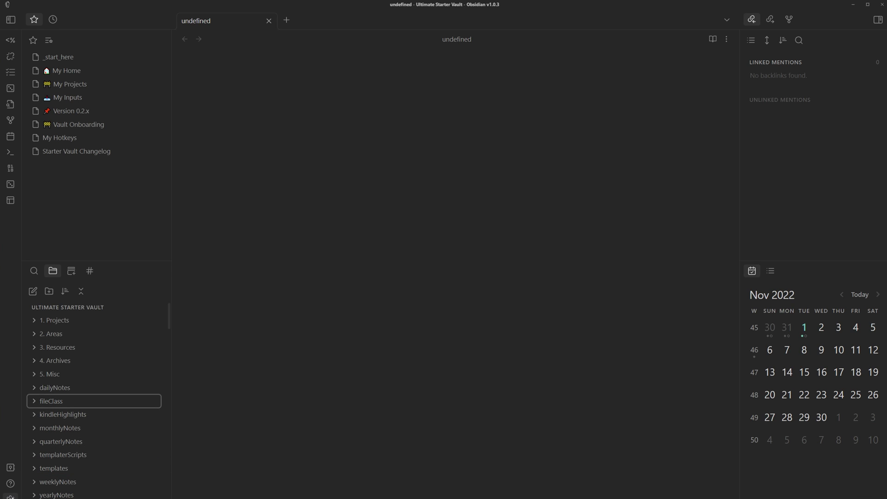
# - Set Metadata Menu's class files path to fileClass/
pyautogui.click(11, 496)
pyautogui.click(593, 356)
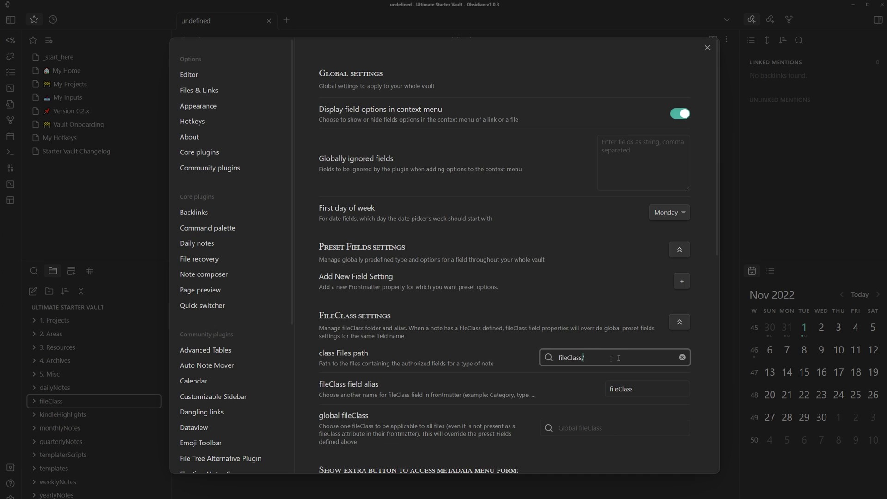
pyautogui.hotkey('ctrl', 'a')
pyautogui.press('Escape')
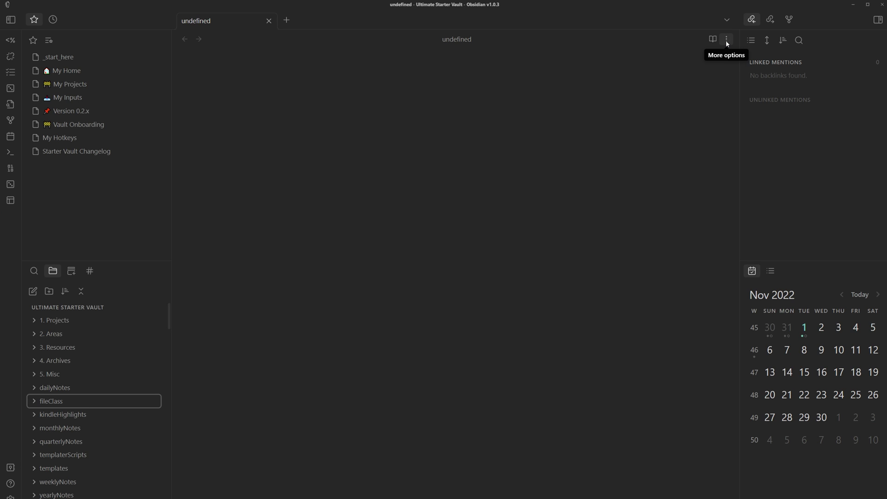
# - Add a fileClass named person mapped to the person tag, then open its note in fileClass
pyautogui.click(727, 42)
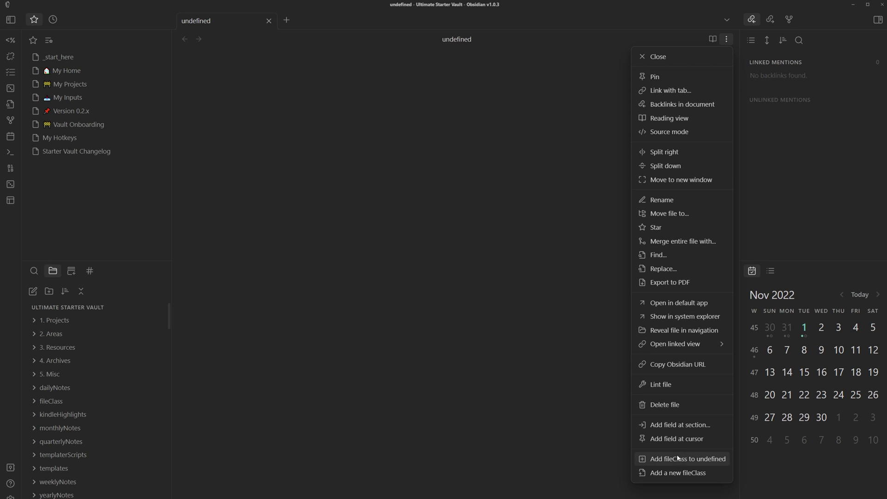
pyautogui.click(677, 472)
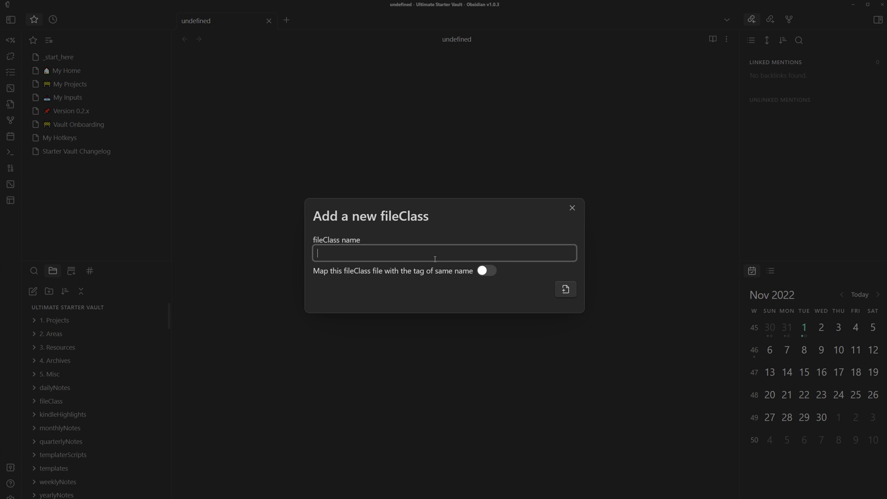
pyautogui.write('person')
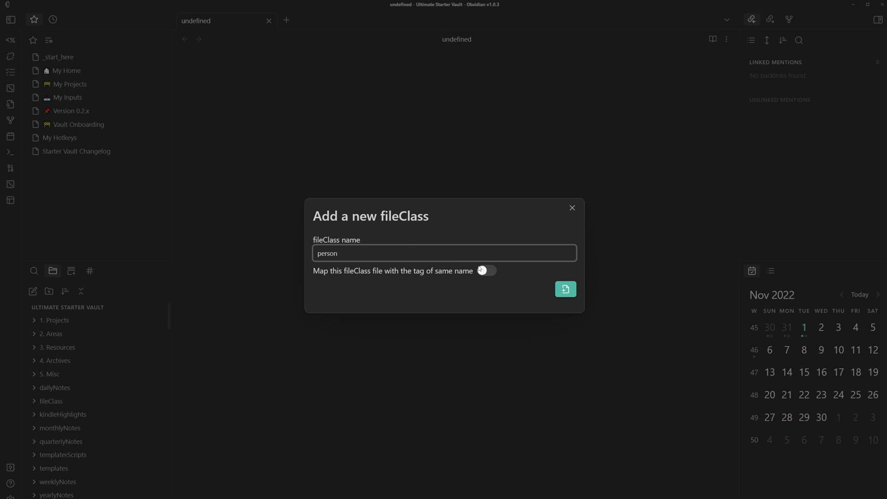
pyautogui.click(322, 273)
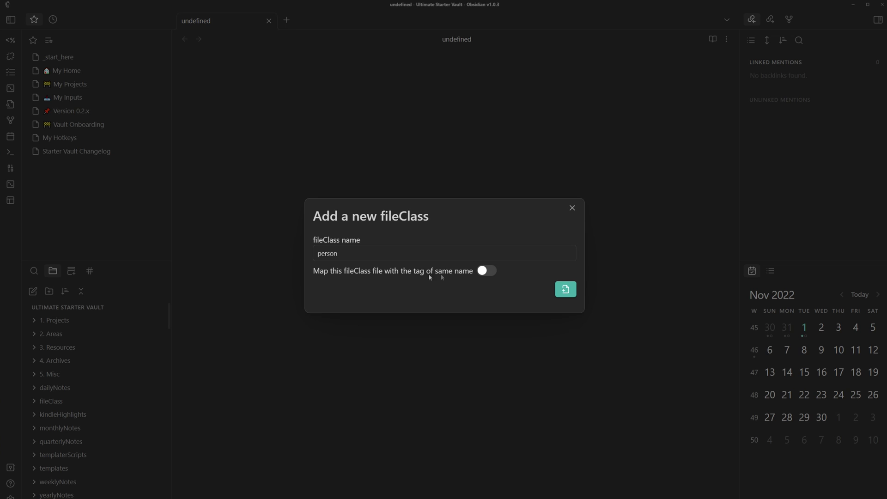
pyautogui.click(487, 271)
pyautogui.click(563, 289)
pyautogui.click(72, 402)
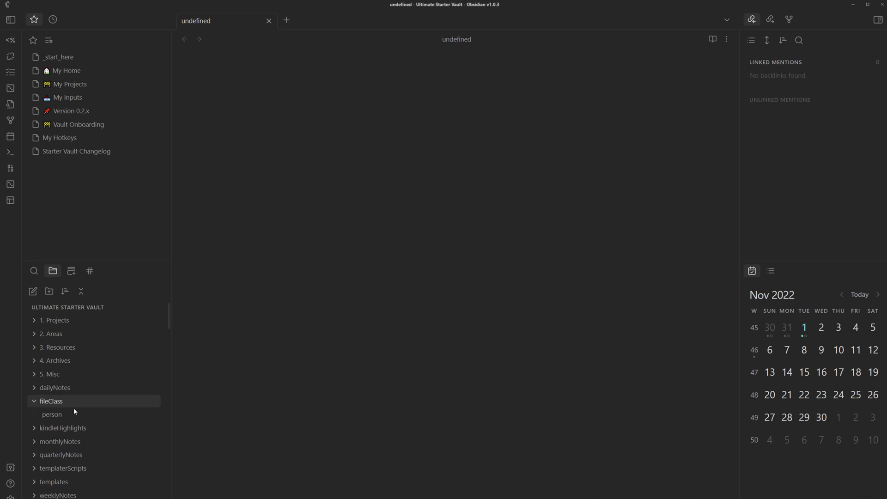
pyautogui.click(73, 414)
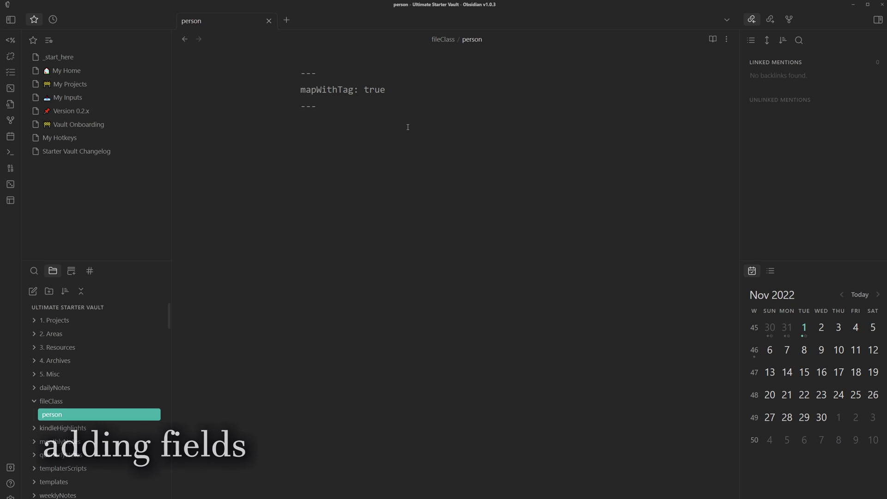
# - Add an 'address' field of type 'Accept any value' to the person fileClass
pyautogui.rightClick(364, 124)
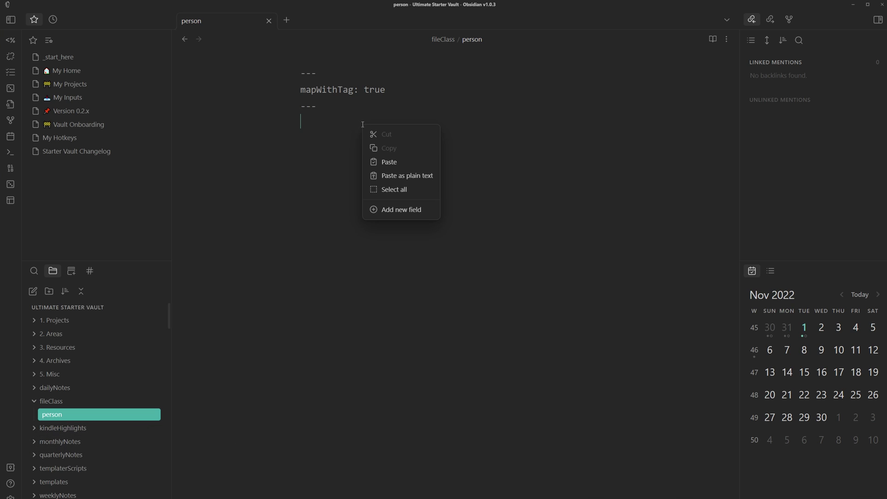
pyautogui.click(401, 208)
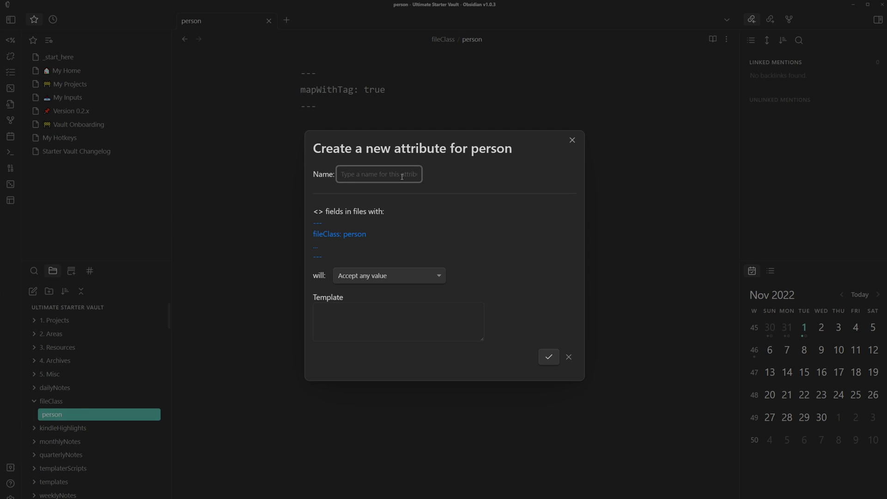
pyautogui.write('address')
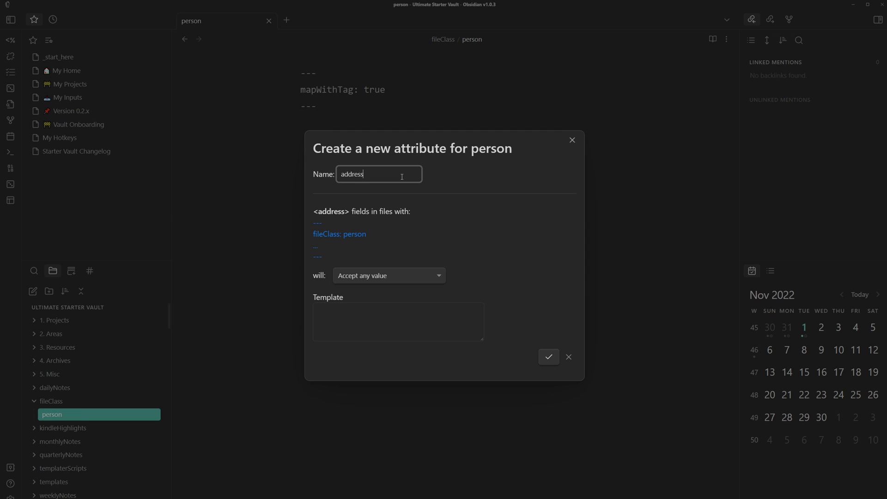
pyautogui.click(364, 278)
pyautogui.click(364, 288)
pyautogui.click(406, 320)
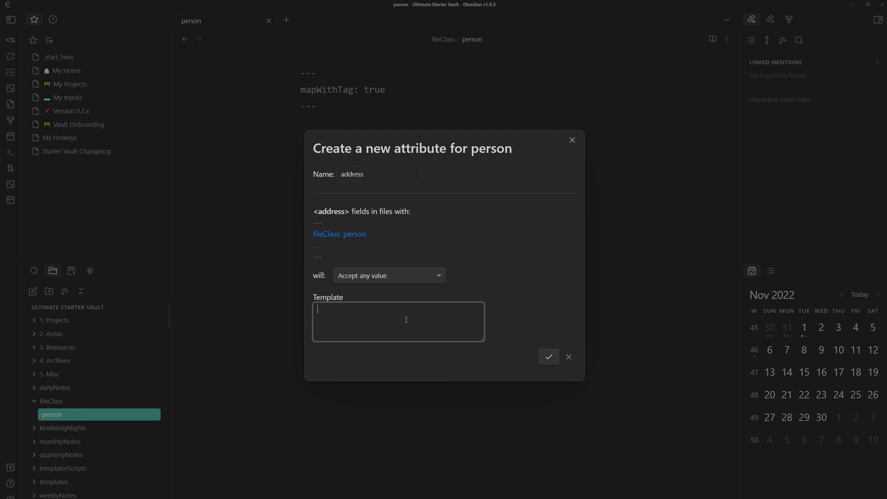
pyautogui.click(548, 357)
pyautogui.moveTo(478, 138); pyautogui.dragTo(279, 136)
pyautogui.click(531, 141)
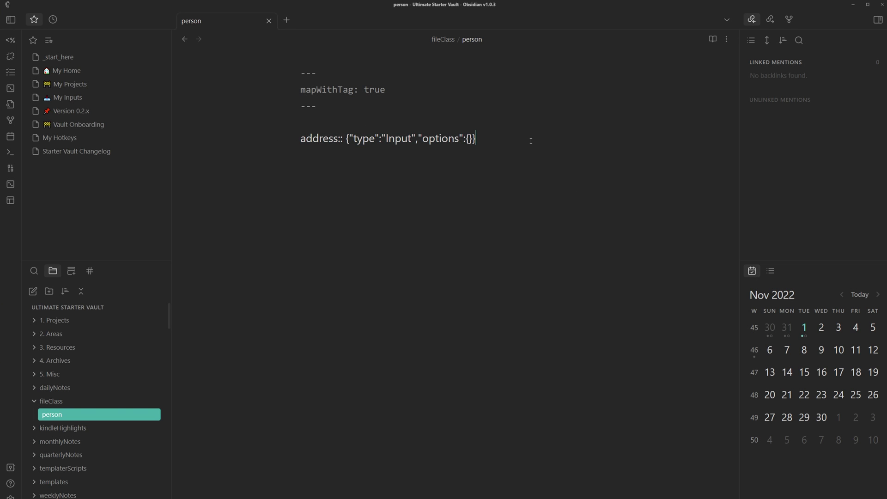
# - Start a new interests field accepting multiple values from a list defined in its settings
pyautogui.rightClick(342, 162)
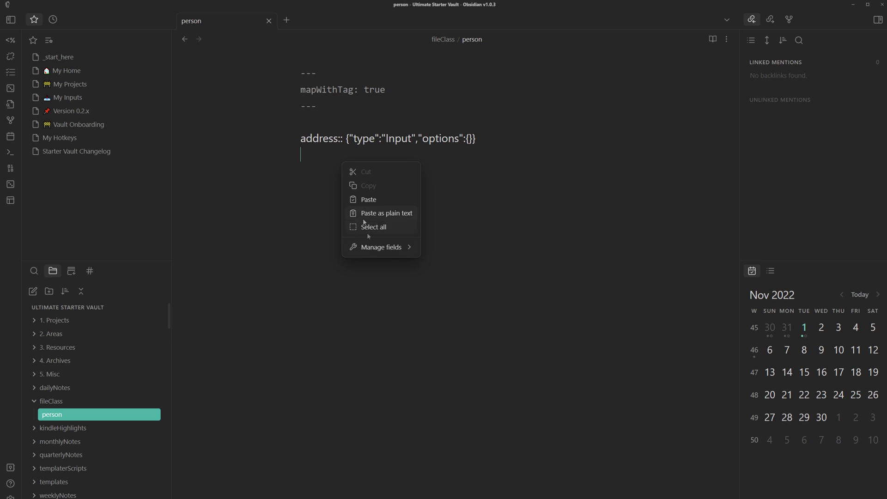
pyautogui.moveTo(373, 251)
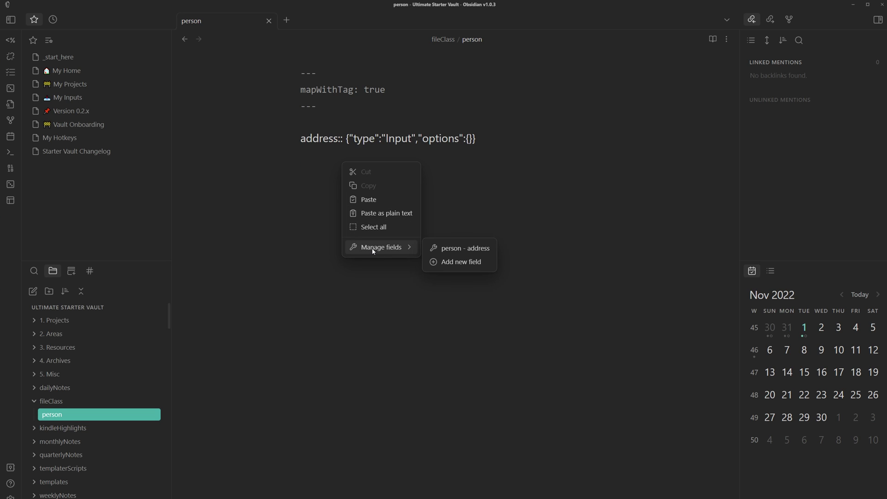
pyautogui.click(442, 262)
pyautogui.write('interests')
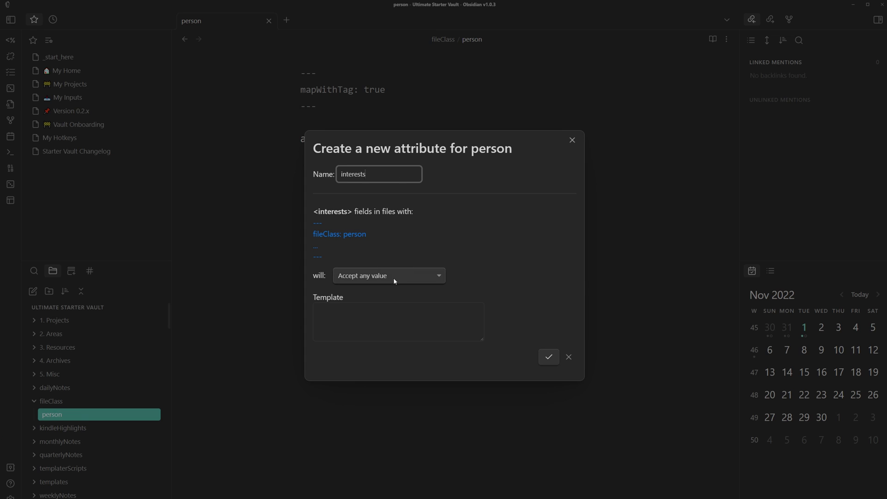
pyautogui.click(395, 279)
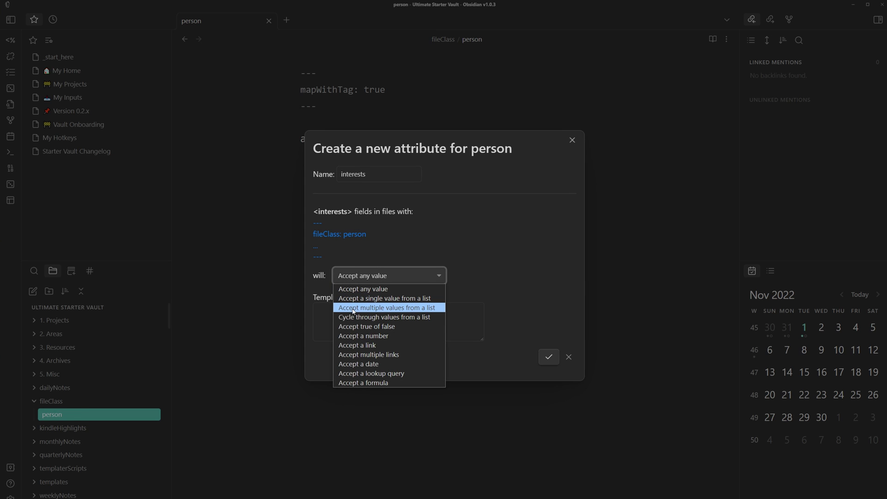
pyautogui.click(383, 309)
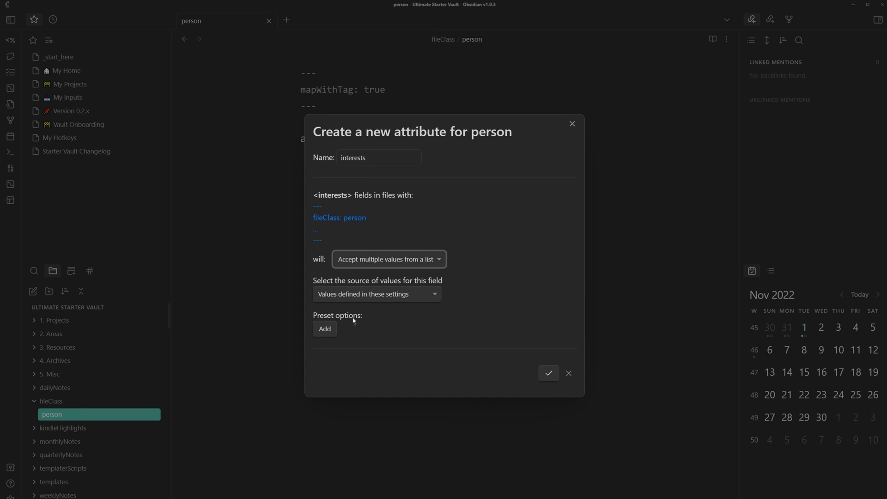
pyautogui.click(354, 295)
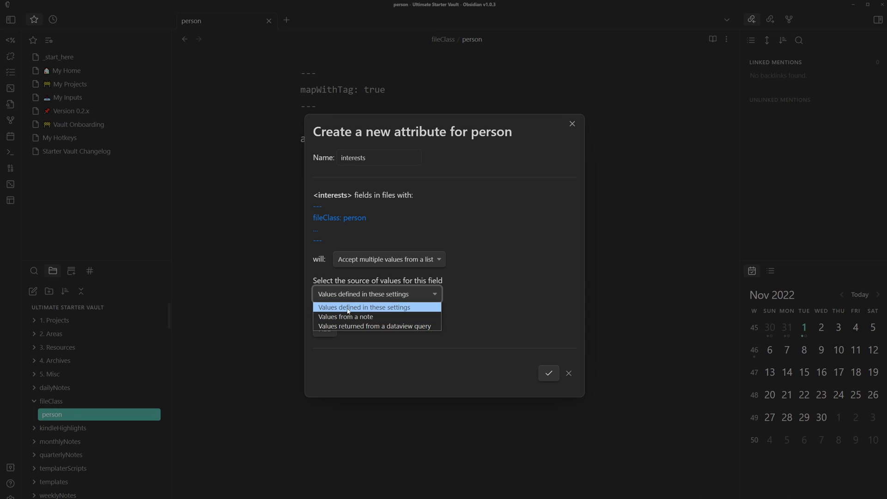
pyautogui.click(391, 309)
# - Add preset options obsidian, anime and coding to interests and save the field
pyautogui.click(335, 328)
pyautogui.click(356, 324)
pyautogui.write('obsid')
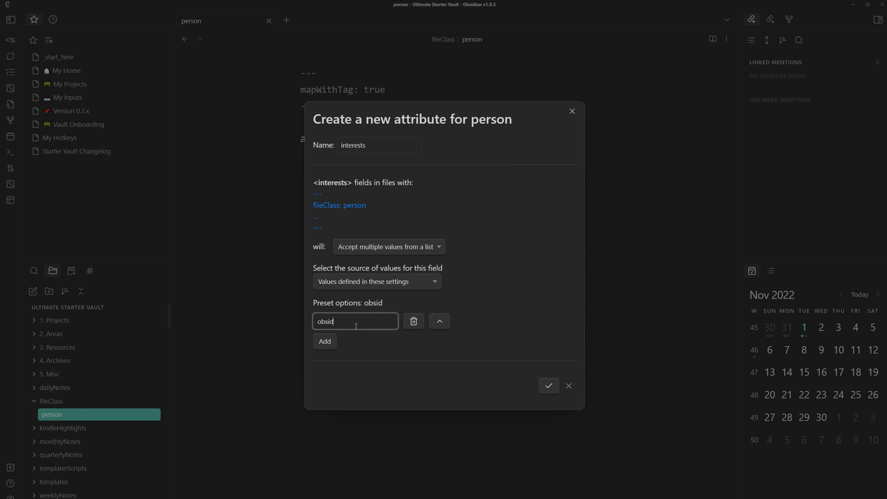
pyautogui.write('ian')
pyautogui.click(327, 344)
pyautogui.click(356, 332)
pyautogui.write('anime')
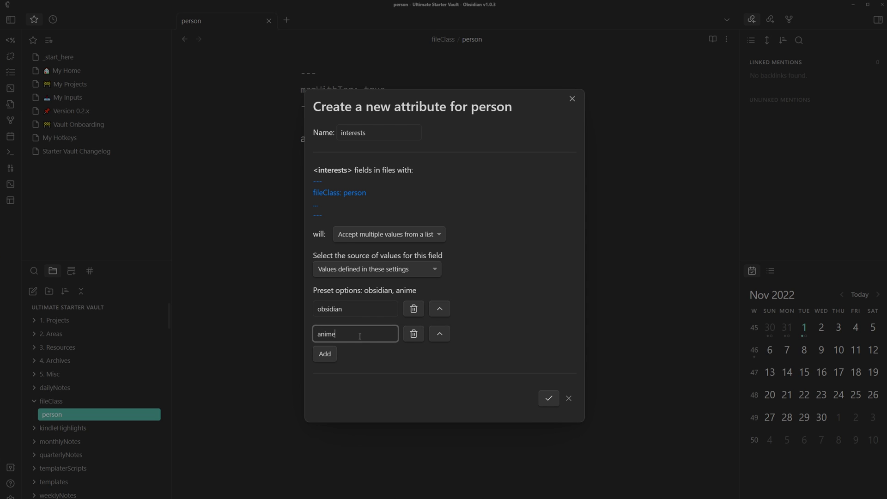
pyautogui.click(324, 359)
pyautogui.click(344, 349)
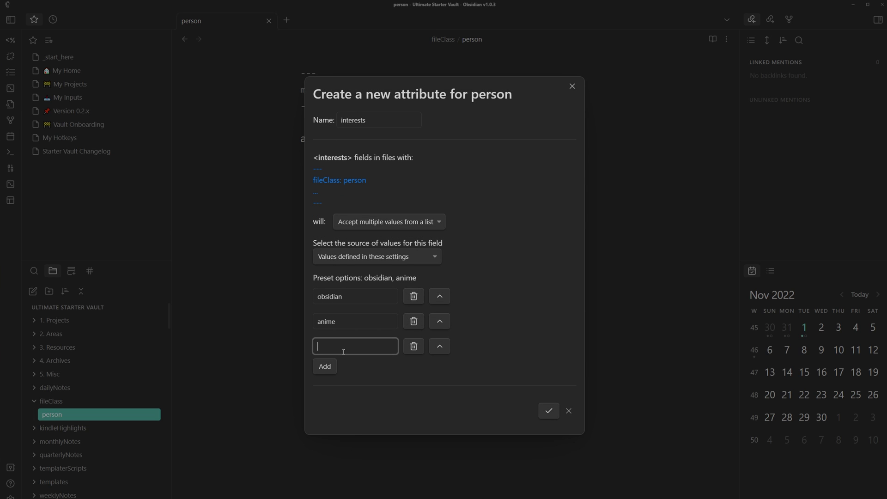
pyautogui.write('coding')
pyautogui.click(546, 377)
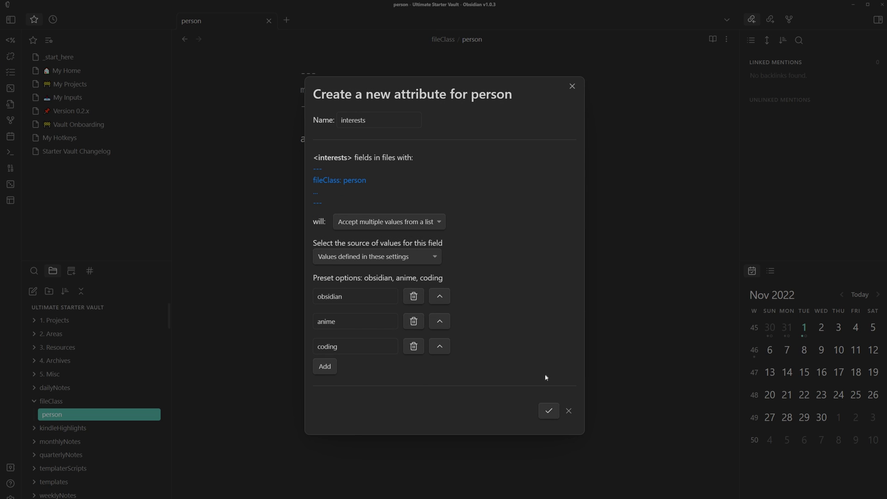
pyautogui.click(548, 411)
# - Add a Boolean 'friend' field to the person fileClass, accepting only true or false
pyautogui.rightClick(347, 238)
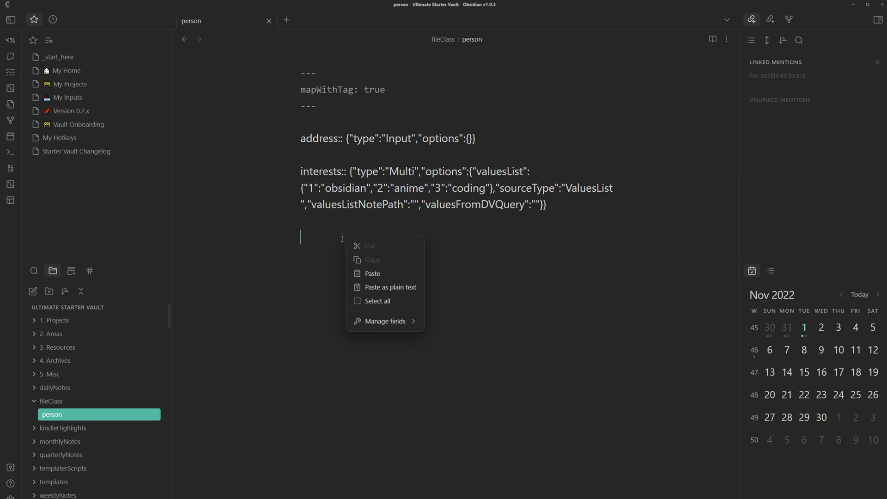
pyautogui.moveTo(373, 325)
pyautogui.click(465, 350)
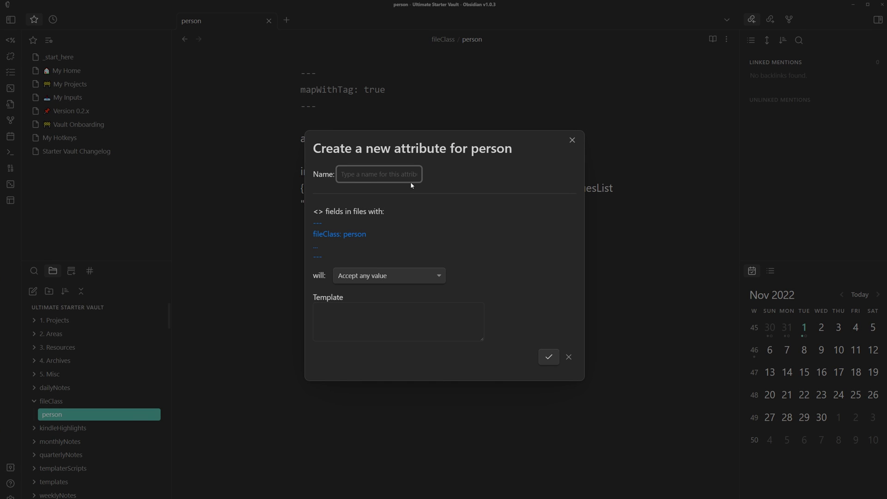
pyautogui.write('friend')
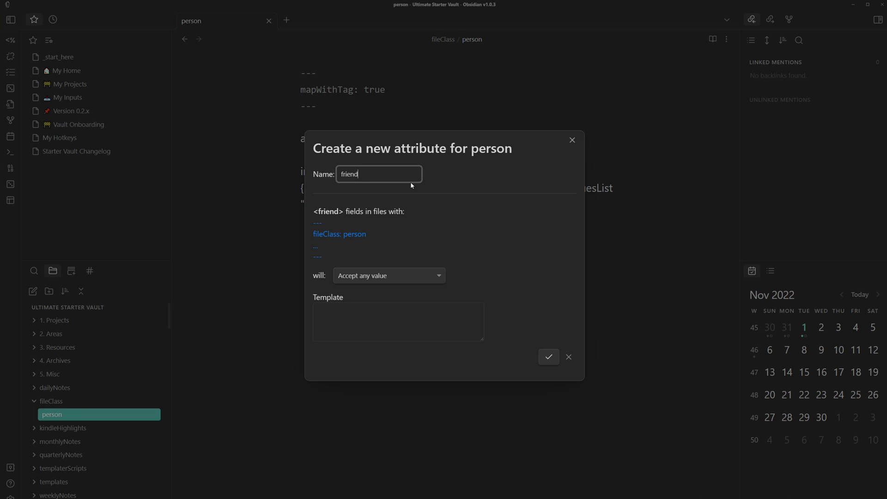
pyautogui.click(421, 276)
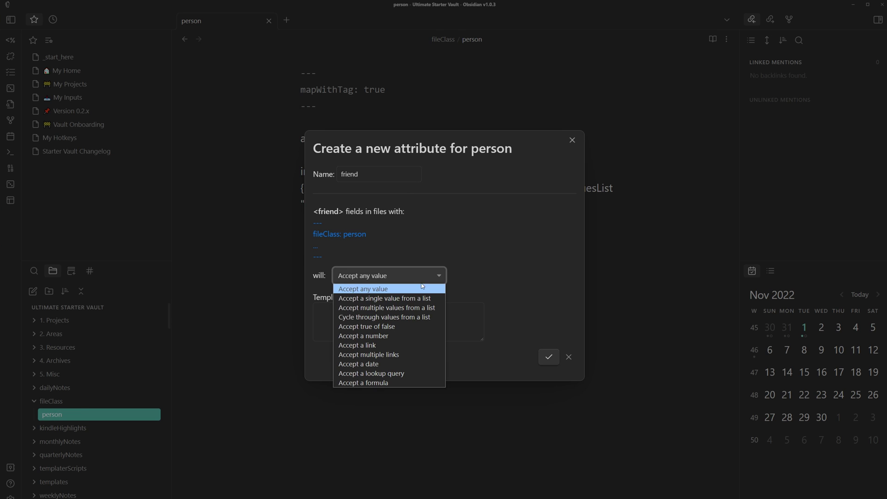
pyautogui.click(372, 328)
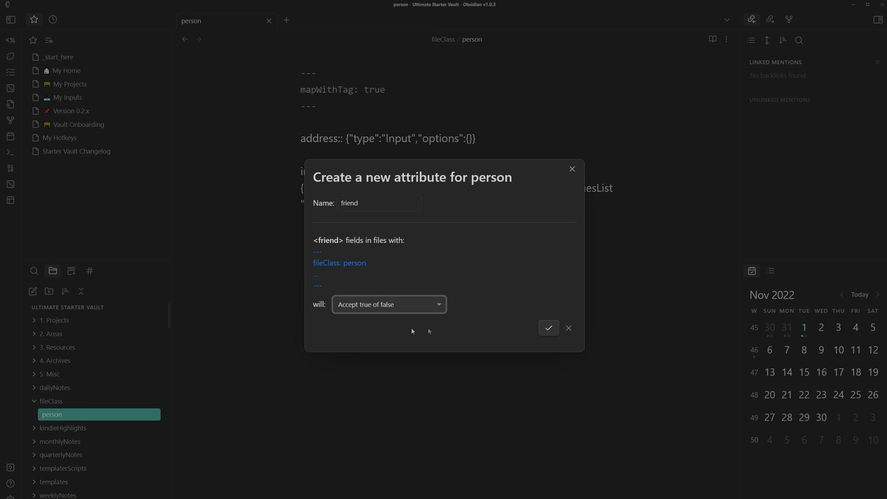
pyautogui.click(548, 328)
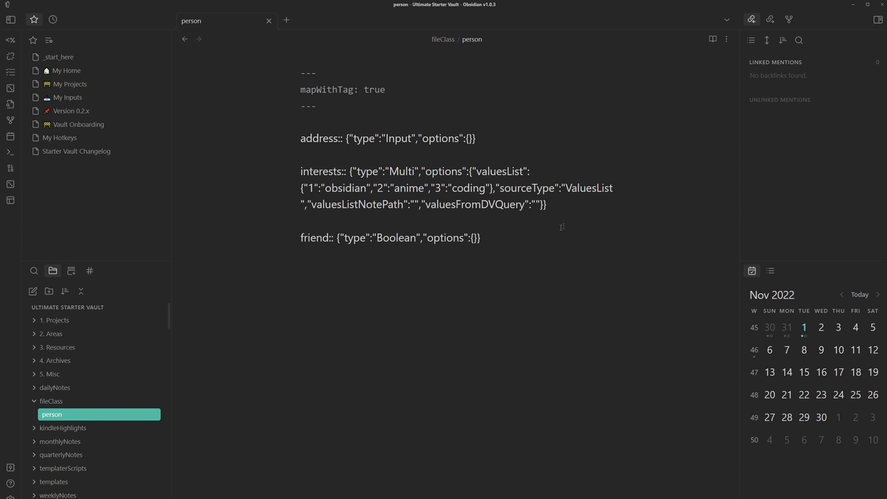
pyautogui.rightClick(556, 204)
pyautogui.moveTo(605, 323)
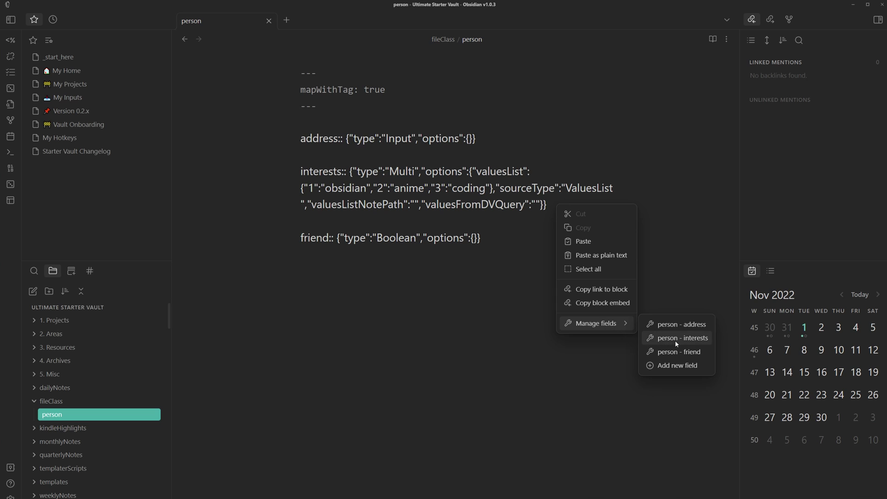
pyautogui.click(676, 339)
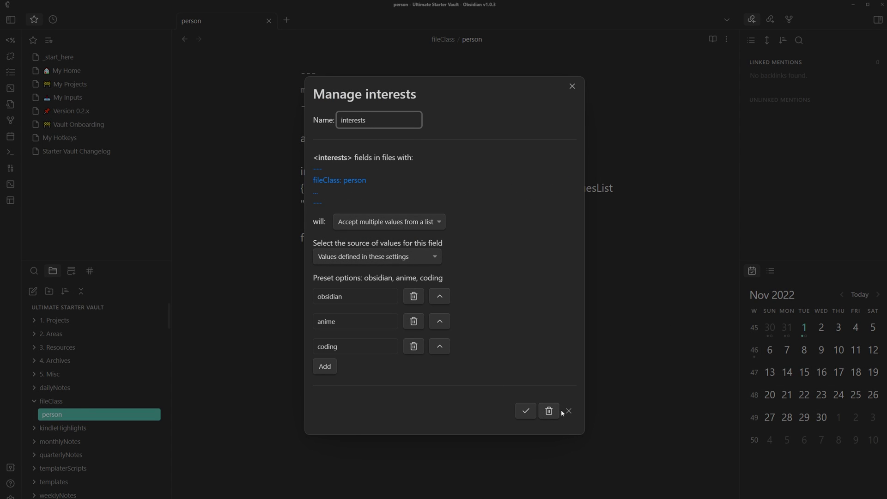
pyautogui.click(574, 414)
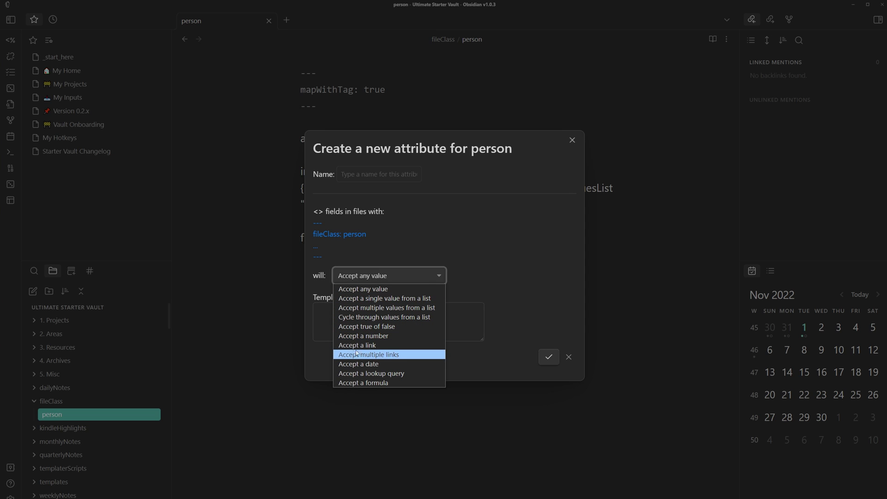
pyautogui.click(379, 349)
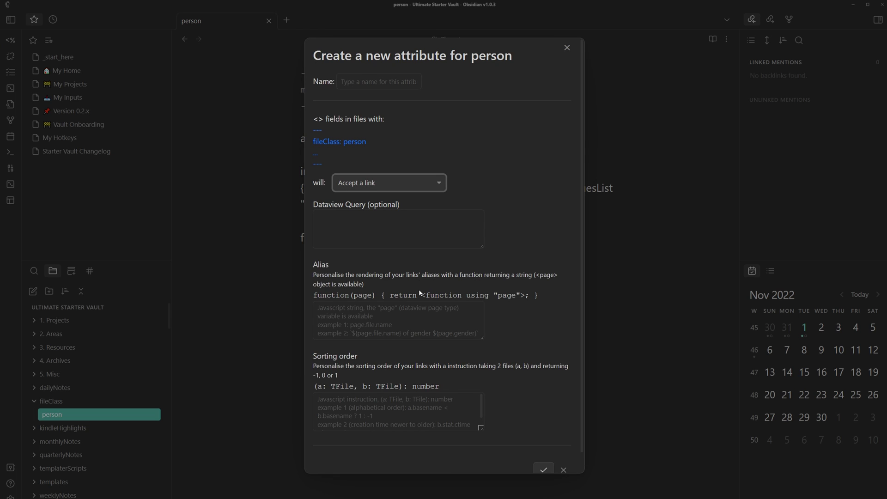
pyautogui.click(330, 224)
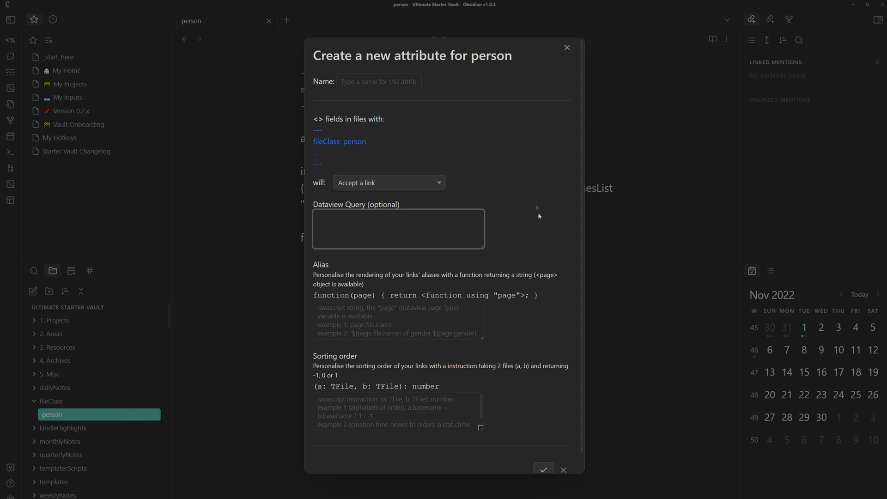
pyautogui.click(564, 469)
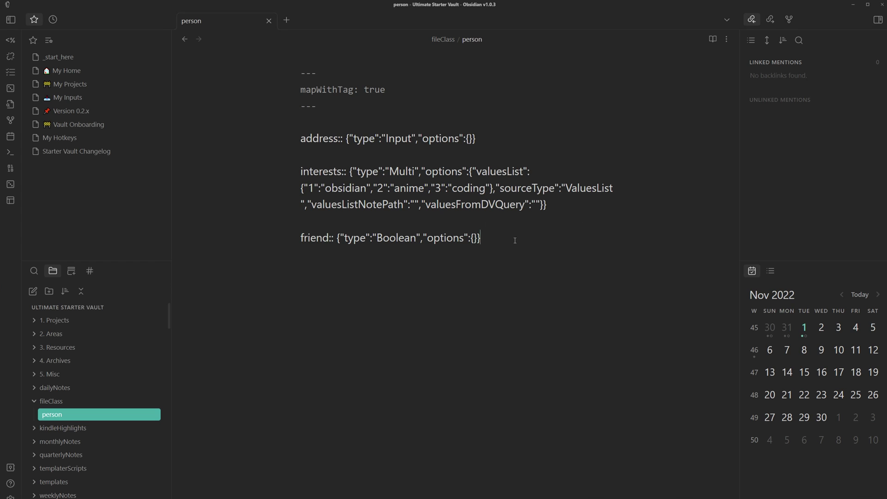
pyautogui.moveTo(514, 240); pyautogui.dragTo(426, 127)
pyautogui.click(426, 127)
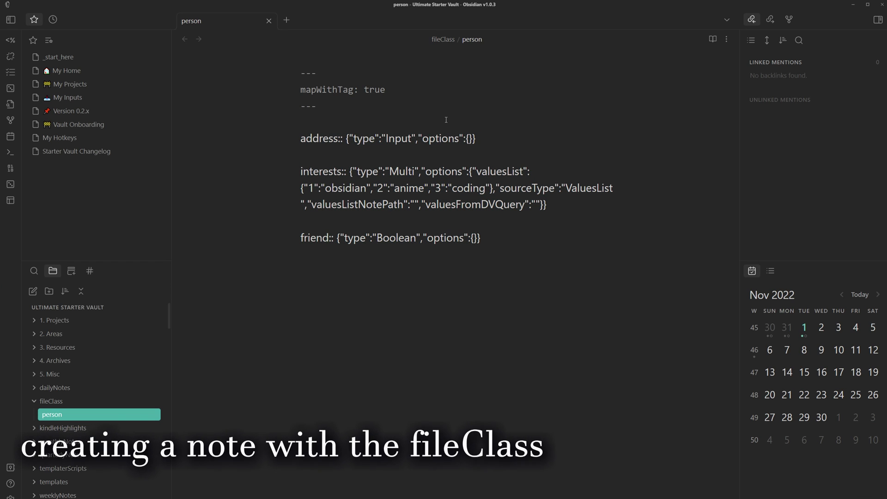
# - Create a new note named 'Barack Obama'
pyautogui.hotkey('ctrl', 'o')
pyautogui.write('Barack Obama')
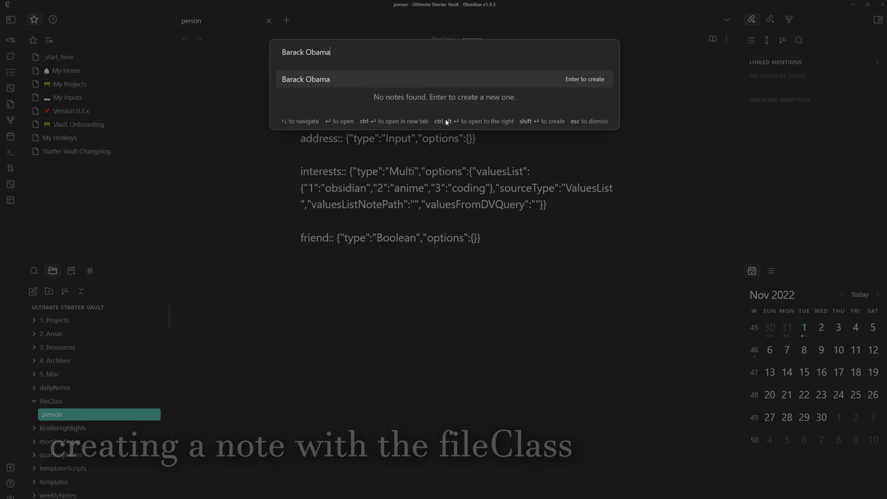
pyautogui.press('Return')
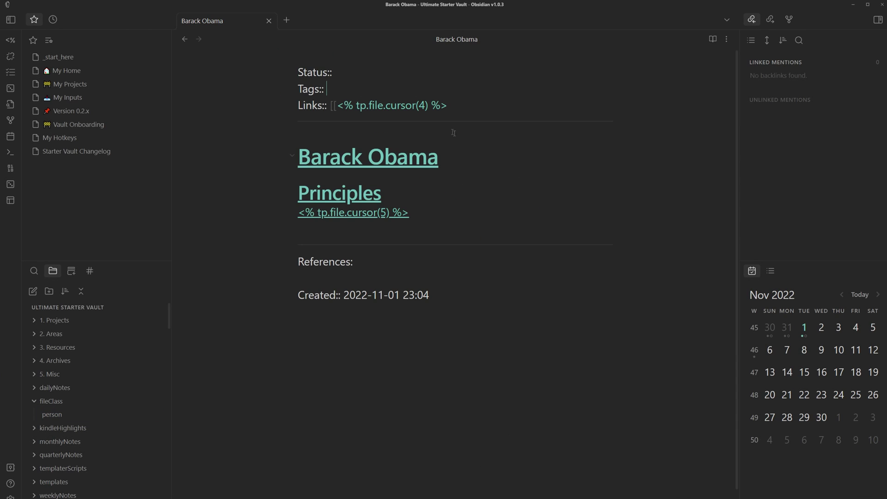
# - Replace the note's template text with just the #person tag
pyautogui.hotkey('ctrl', 'a')
pyautogui.press('BackSpace')
pyautogui.write('#person')
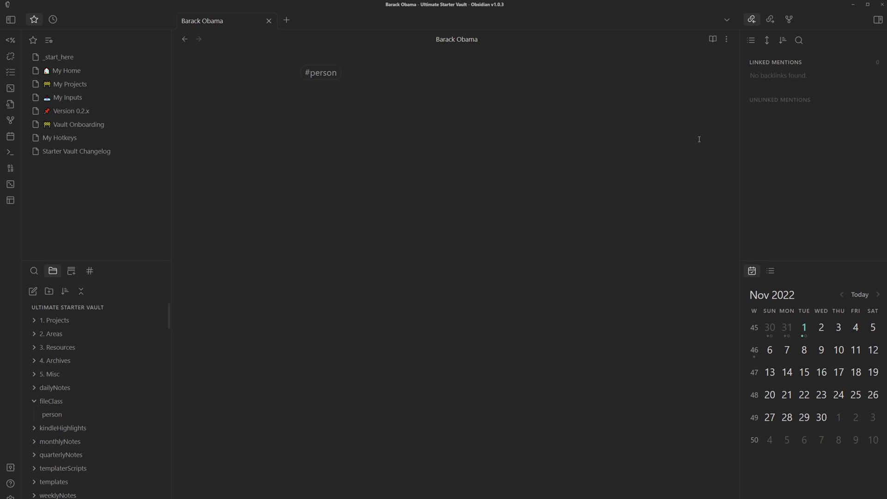
pyautogui.press('Return')
pyautogui.click(258, 24)
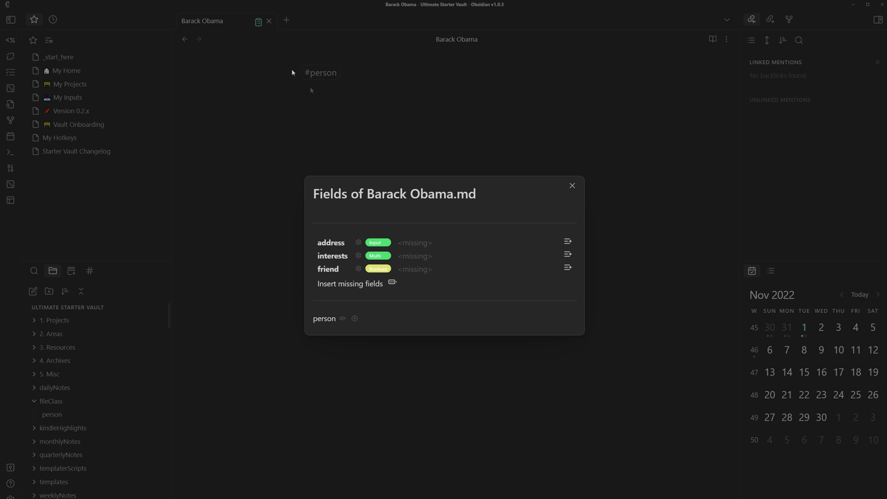
# - Insert an interests field below #person with obsidian and anime selected
pyautogui.click(569, 257)
pyautogui.press('Escape')
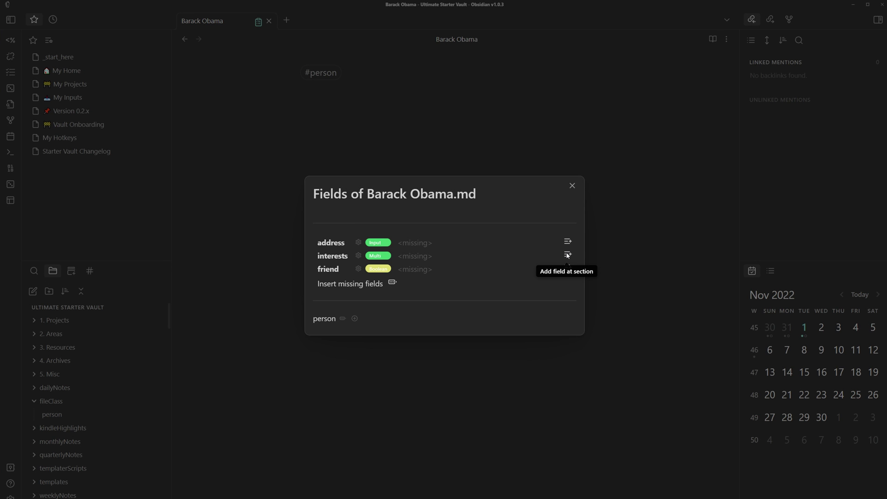
pyautogui.click(568, 256)
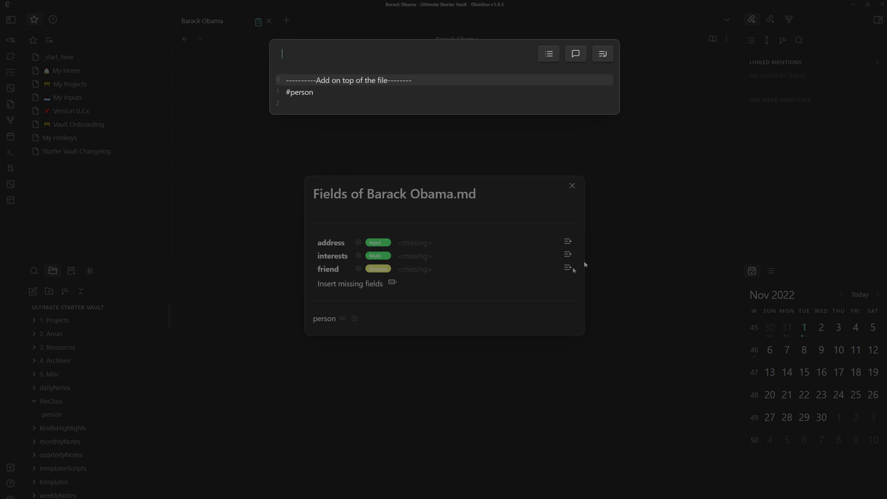
pyautogui.click(301, 103)
pyautogui.click(328, 83)
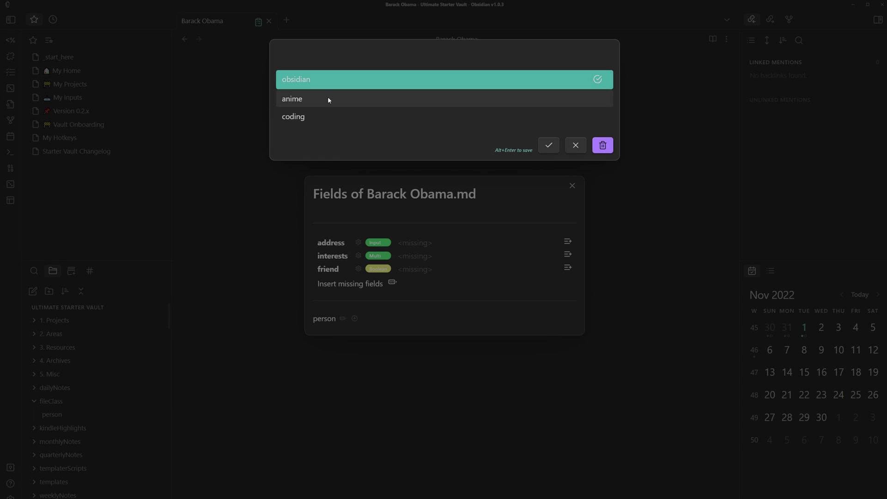
pyautogui.click(329, 98)
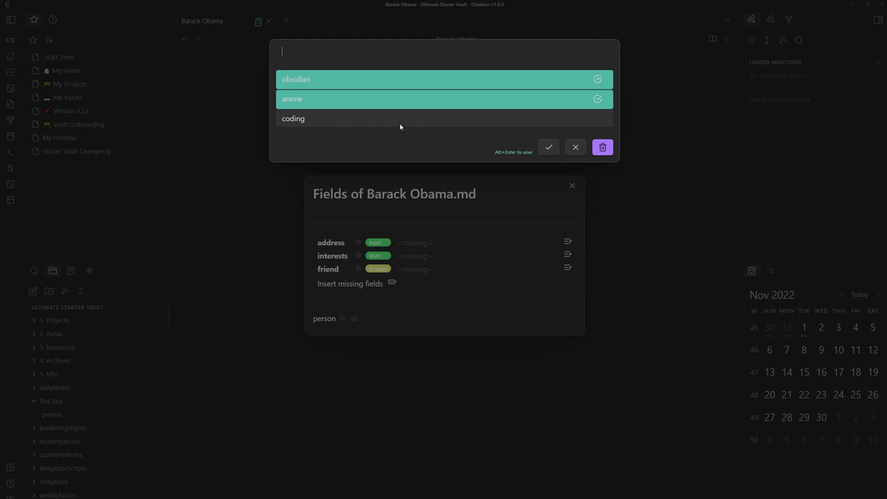
pyautogui.click(549, 148)
pyautogui.click(539, 157)
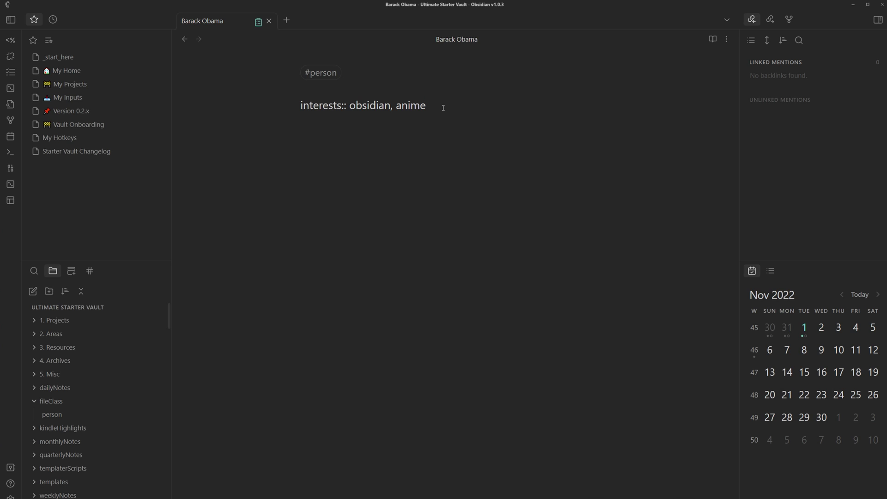
# - Replace the interests line with interests::anime, and add address::earth and friend::false lines
pyautogui.moveTo(438, 98); pyautogui.dragTo(272, 105)
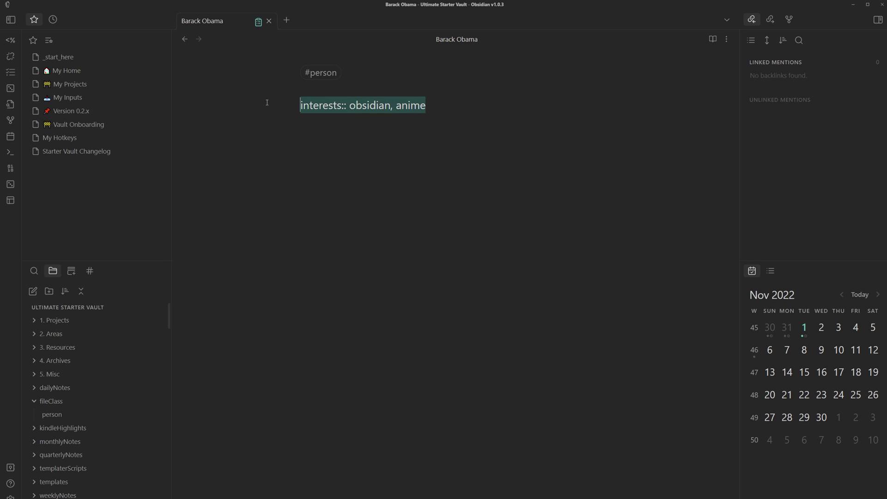
pyautogui.press('BackSpace')
pyautogui.write('interests')
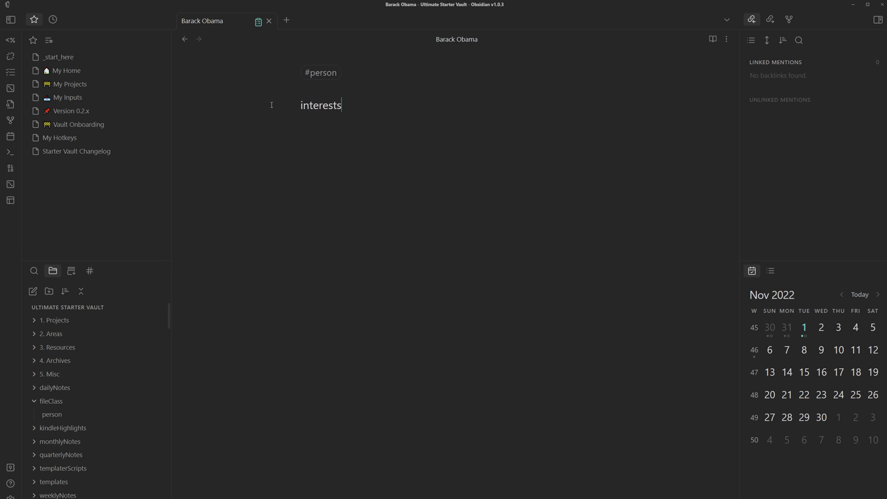
pyautogui.write('::')
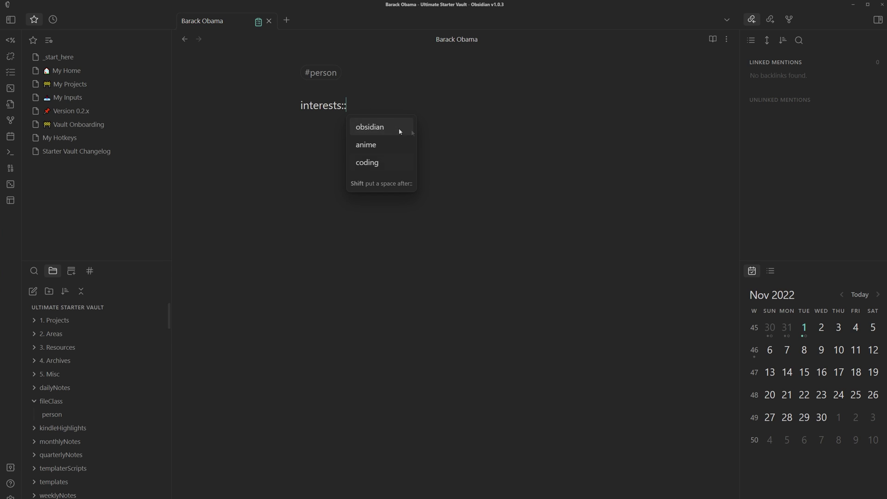
pyautogui.click(384, 144)
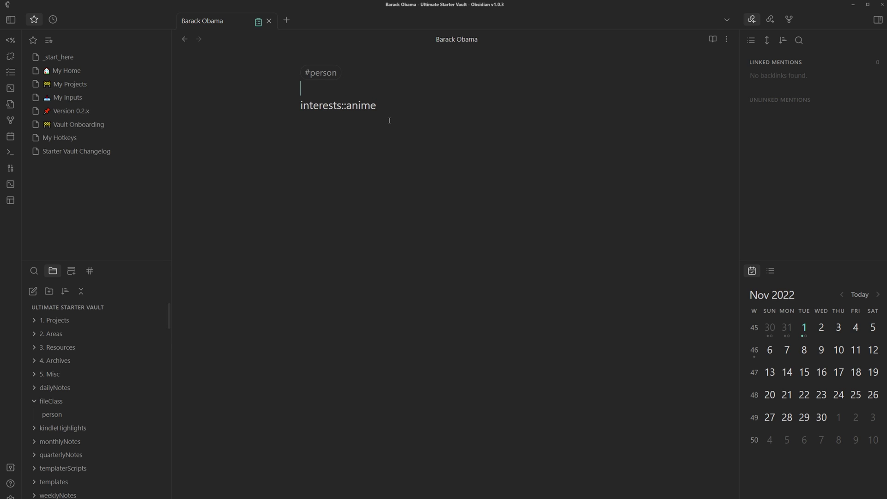
pyautogui.write('address::earth')
pyautogui.click(389, 120)
pyautogui.write('friend::false')
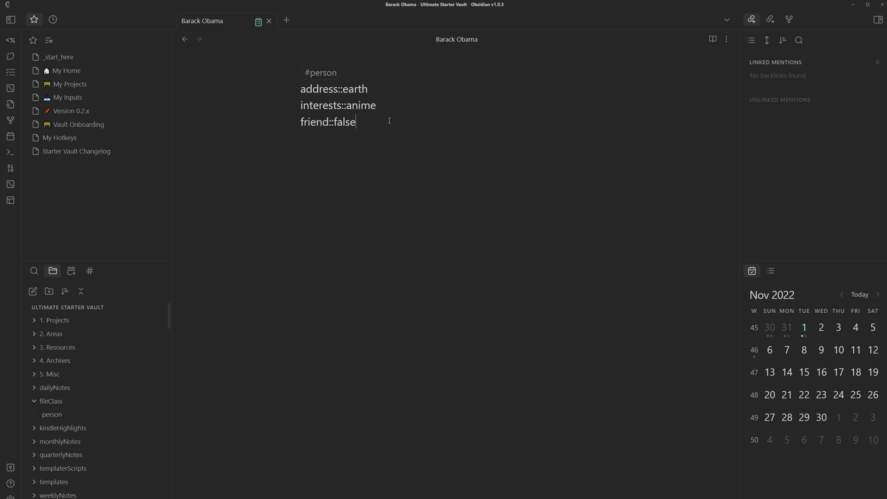
pyautogui.press('Return')
pyautogui.click(258, 22)
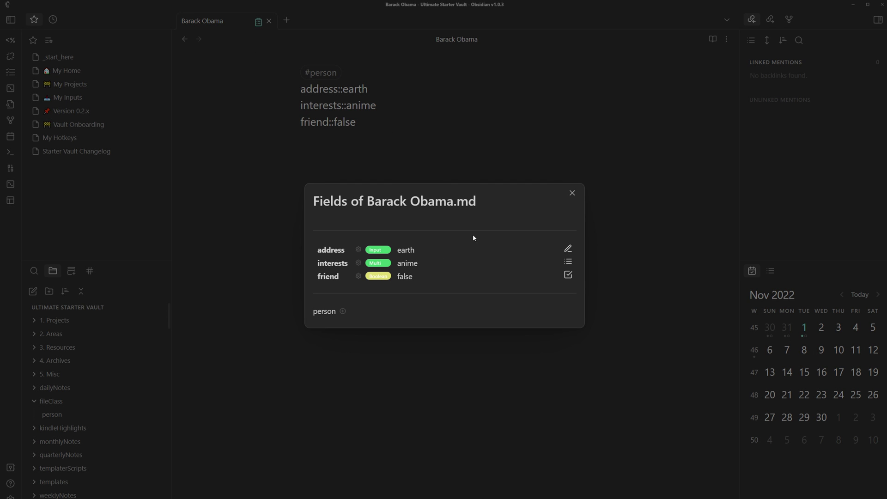
pyautogui.press('Escape')
# - Create a 'see people' note containing a [[Barack Obama]] link
pyautogui.hotkey('ctrl', 'o')
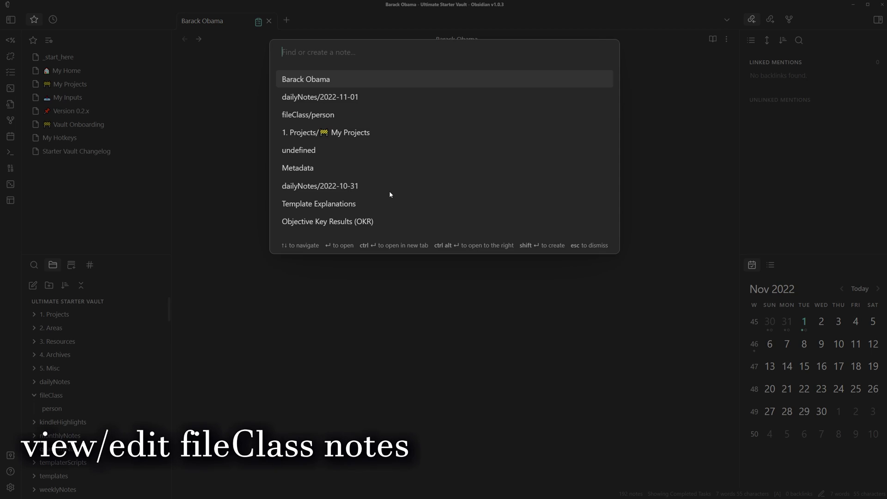
pyautogui.write('see people')
pyautogui.press('Return')
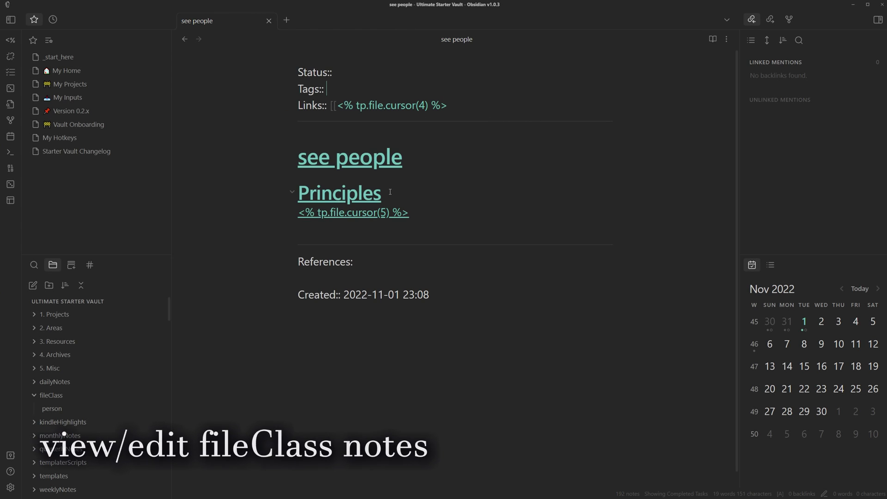
pyautogui.click(286, 20)
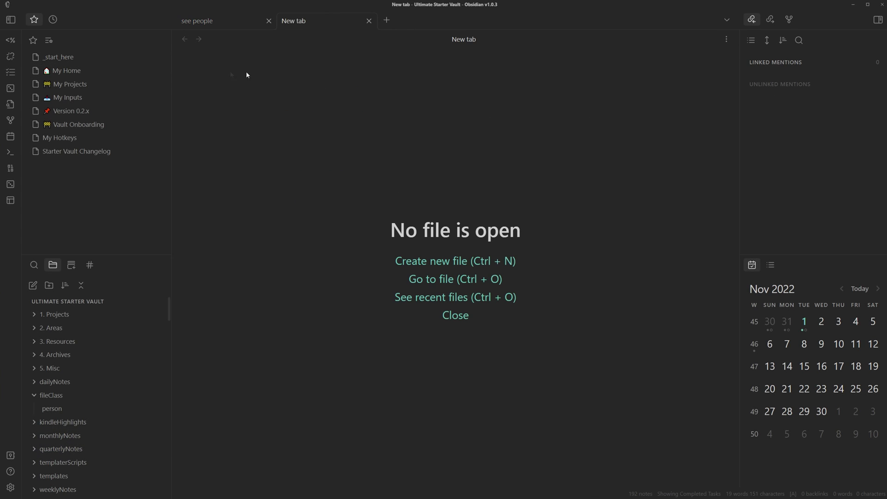
pyautogui.click(369, 20)
pyautogui.write('[[')
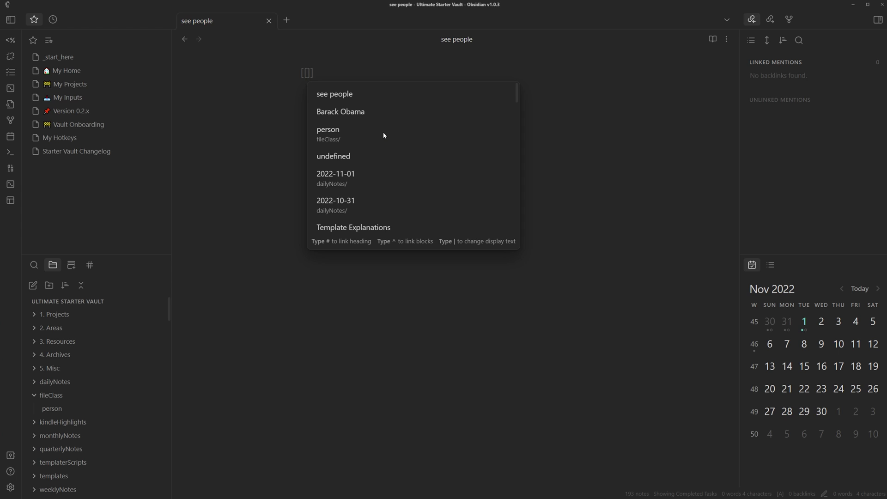
pyautogui.click(386, 111)
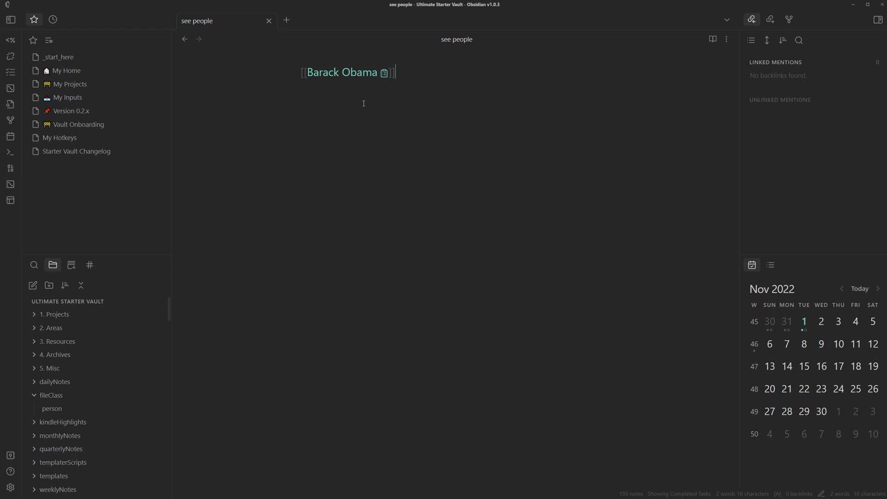
# - Change the linked Barack Obama note's address from earth to mars
pyautogui.click(384, 73)
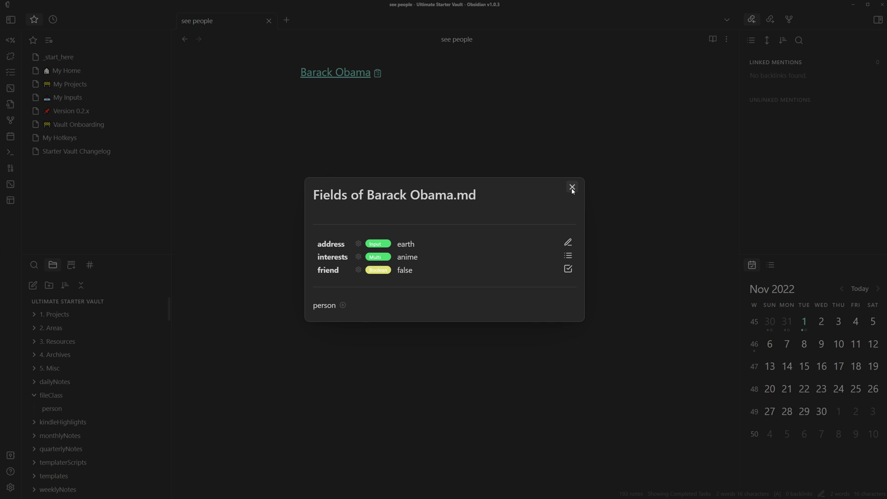
pyautogui.click(568, 243)
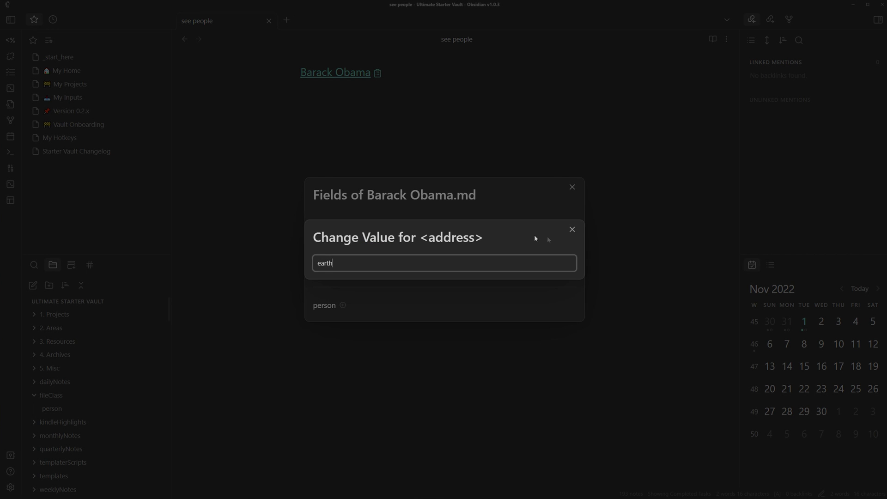
pyautogui.hotkey('ctrl', 'a')
pyautogui.write('mars')
pyautogui.press('Return')
pyautogui.click(572, 187)
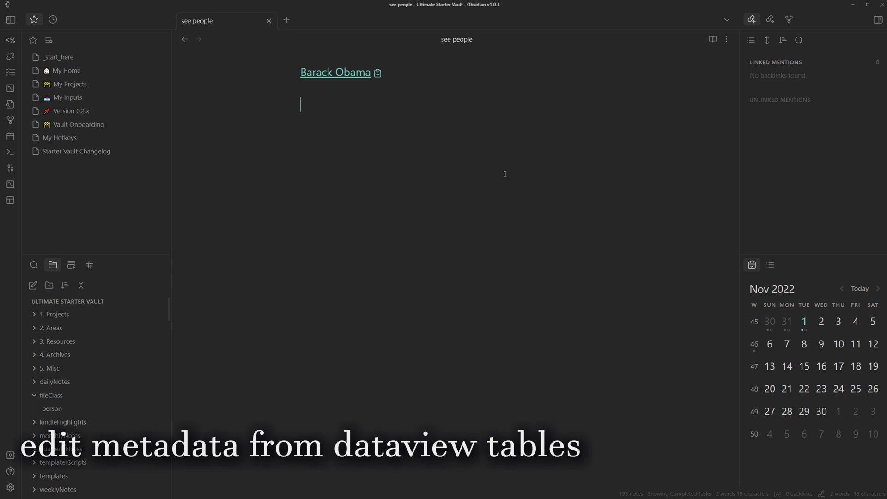
# - Start a dataview code block with 'table address, interests, friend'
pyautogui.write('`dataview')
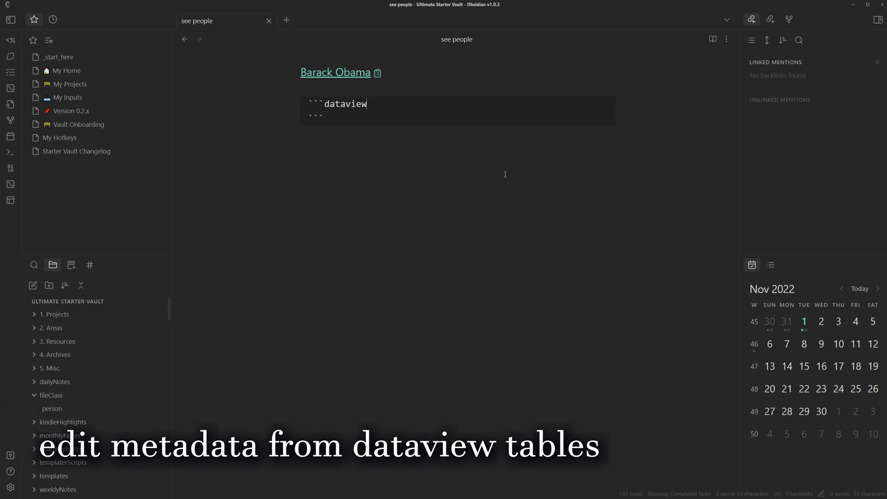
pyautogui.press('Return')
pyautogui.write('table')
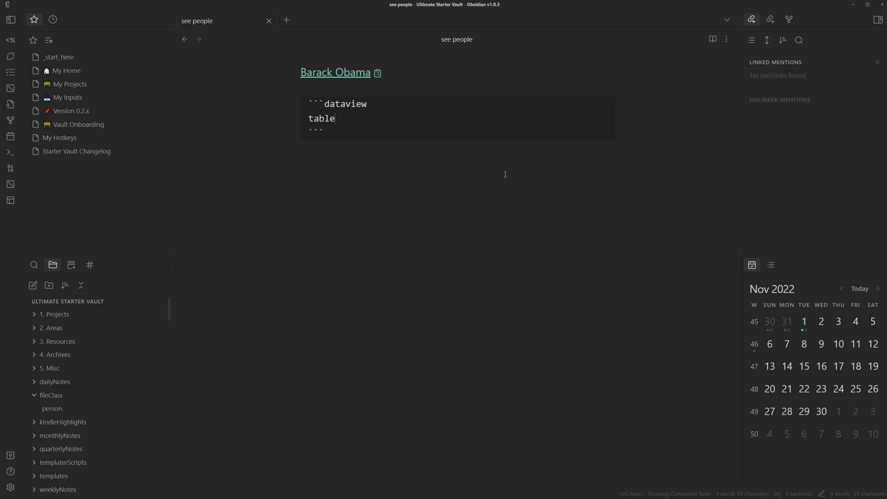
pyautogui.write(' address, interests')
pyautogui.write(', an')
pyautogui.press('BackSpace')
pyautogui.press('BackSpace')
pyautogui.write('firne')
pyautogui.press('BackSpace')
pyautogui.press('BackSpace')
pyautogui.press('BackSpace')
pyautogui.press('BackSpace')
pyautogui.write('riend')
# - Query from #person AND !"fileClass" AND !"templates", then leave the block to render
pyautogui.press('Return')
pyautogui.write('from #')
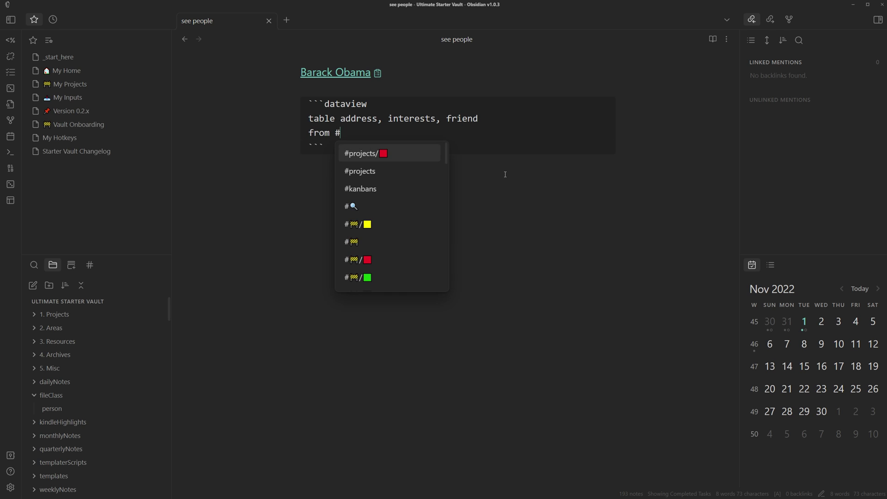
pyautogui.write('pe')
pyautogui.press('Return')
pyautogui.write('AND !')
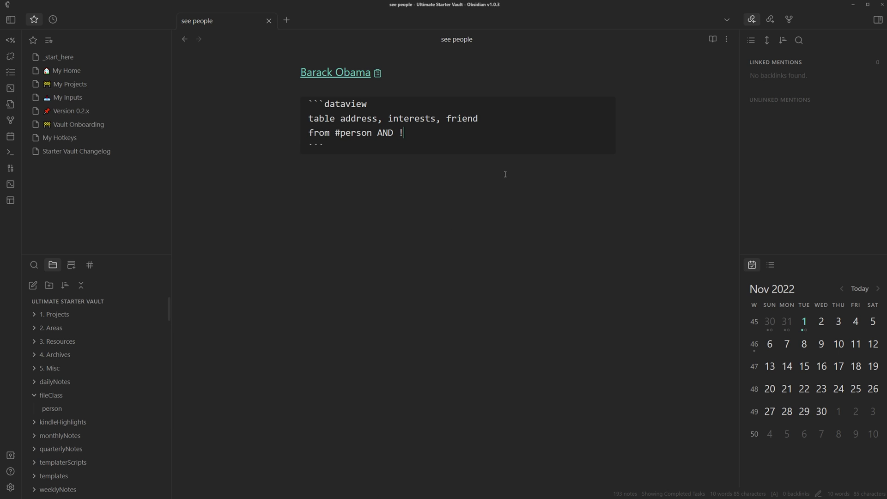
pyautogui.write('"fileClass"')
pyautogui.write(' AND !"templates"')
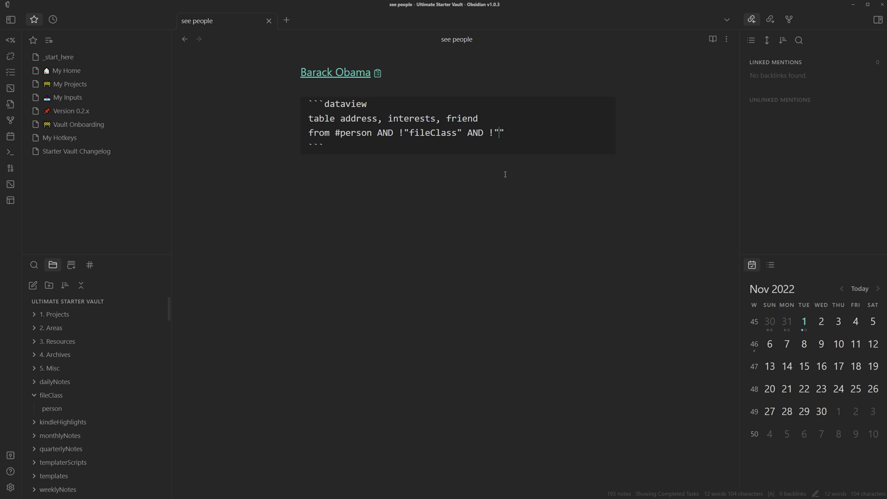
pyautogui.press('Down')
pyautogui.press('Up')
pyautogui.press('Up')
pyautogui.press('Up')
pyautogui.press('Up')
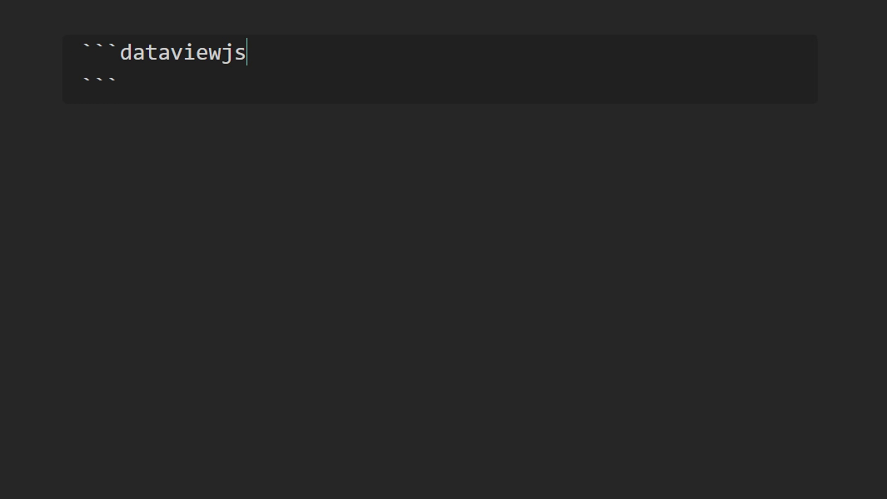
# - Paste the metadata-menu fieldModifier API line into the dataviewjs block
pyautogui.press('Return')
pyautogui.hotkey('ctrl', 'v')
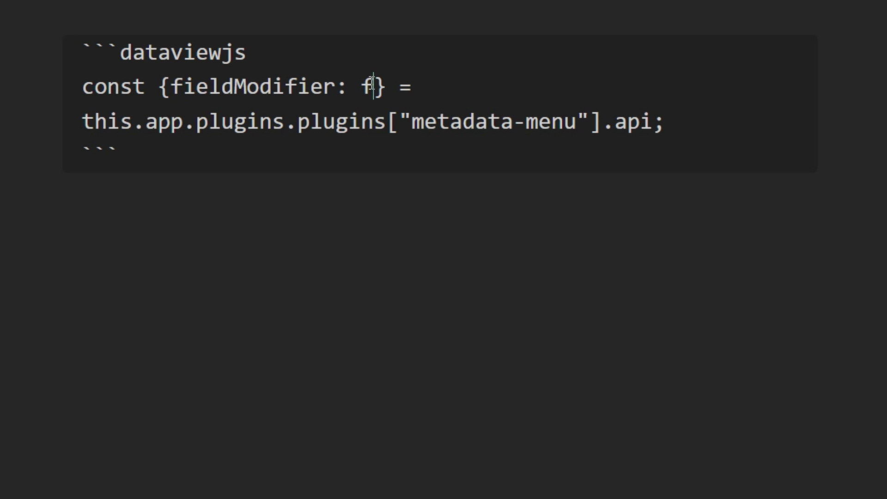
pyautogui.doubleClick(366, 85)
pyautogui.click(354, 87)
pyautogui.doubleClick(367, 87)
pyautogui.press('Left')
pyautogui.click(724, 118)
pyautogui.press('Return')
pyautogui.press('Return')
# - Begin dv.table with header columns 'Name', 'Address', 'Interests', 'Friend'
pyautogui.write('dv.tr')
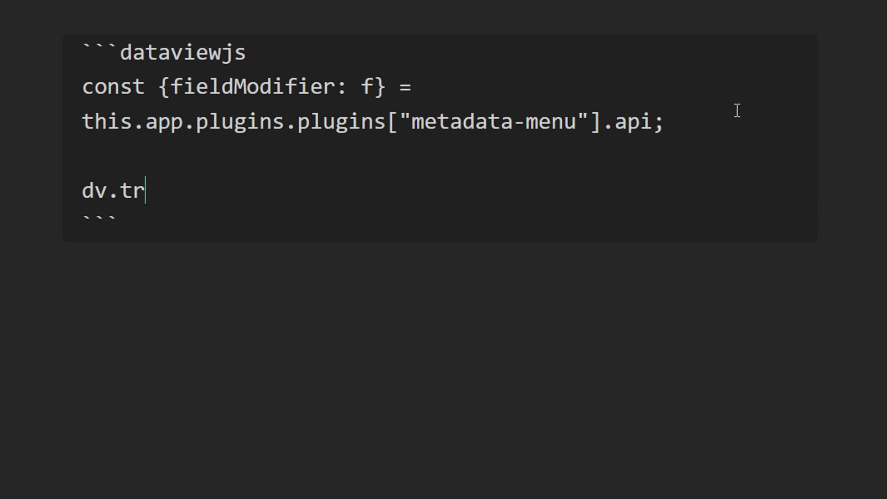
pyautogui.press('BackSpace')
pyautogui.write('able(')
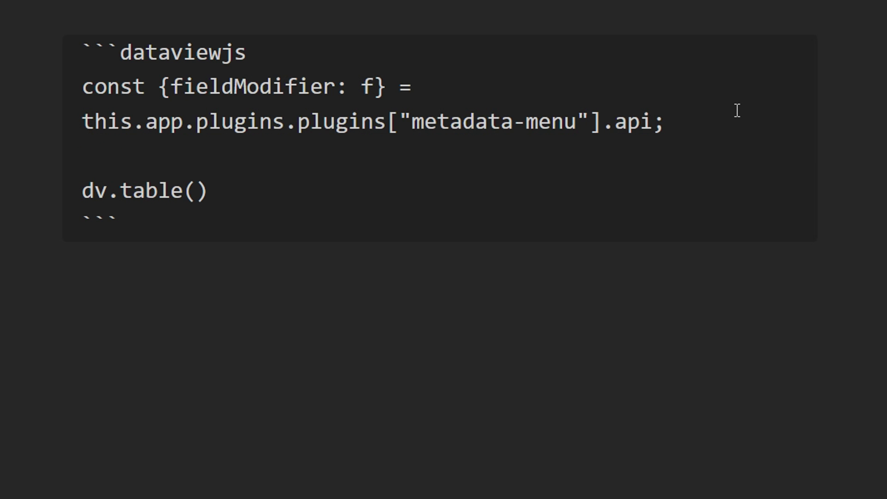
pyautogui.write("['")
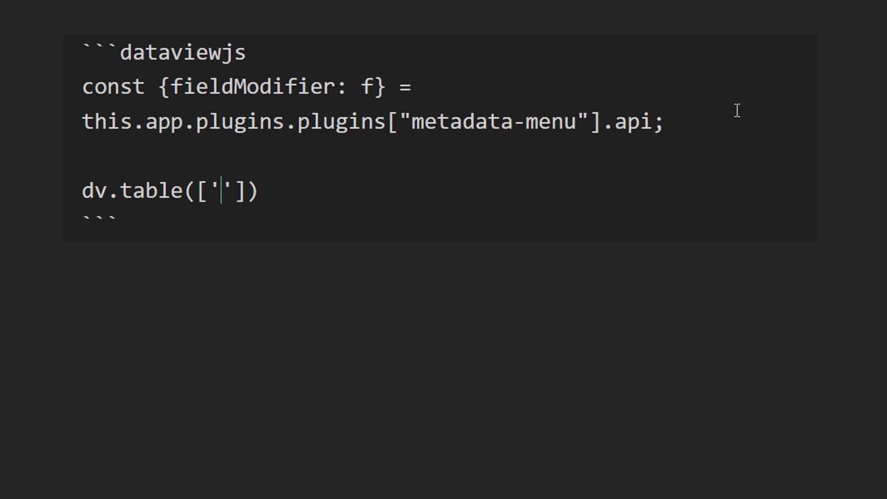
pyautogui.write("Name'")
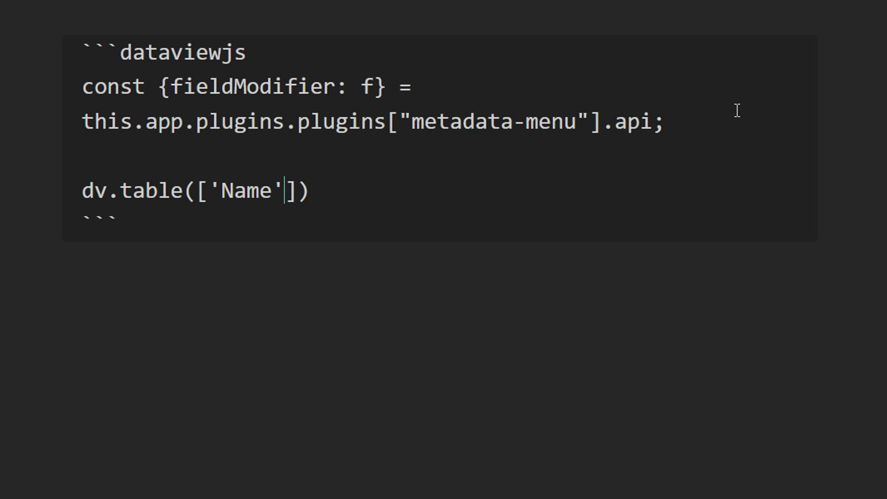
pyautogui.write(", 'A")
pyautogui.press('BackSpace')
pyautogui.write("Address'")
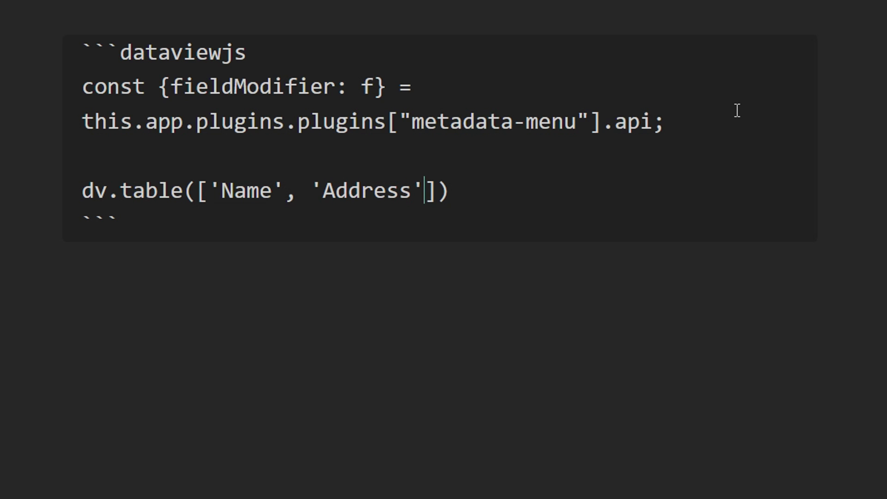
pyautogui.write(", 'Interes")
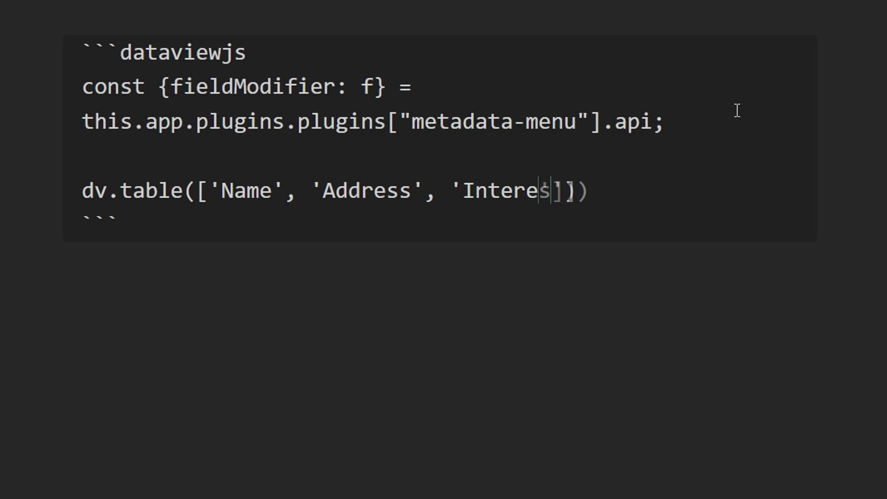
pyautogui.write("ts', '")
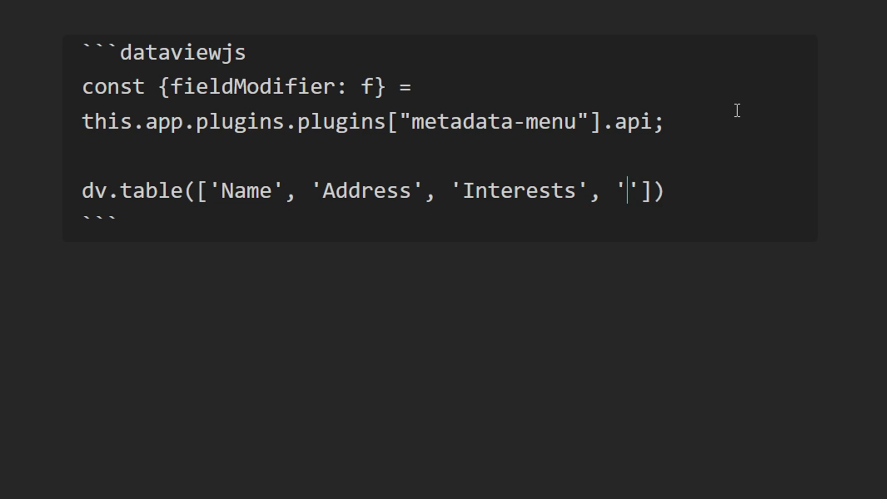
pyautogui.write("Friend'],")
pyautogui.press('Return')
# - Add dv.pages("#person") with a filter excluding paths containing templates
pyautogui.write('d')
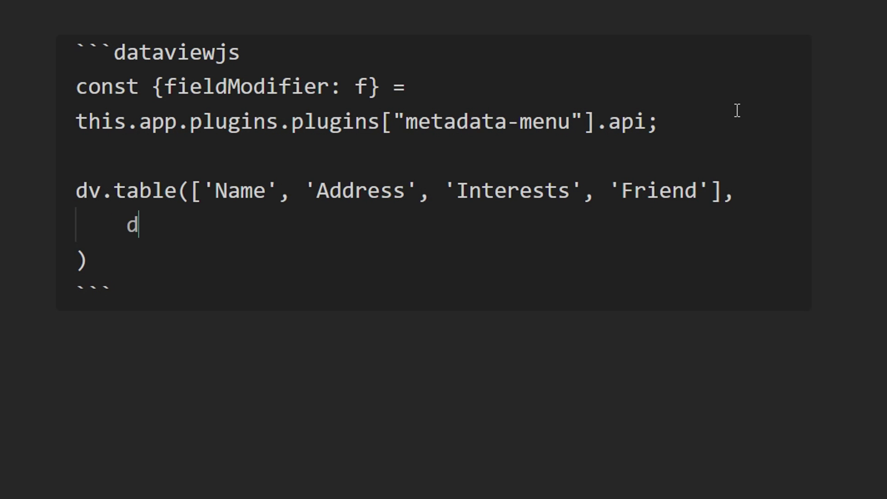
pyautogui.write('v.pages(')
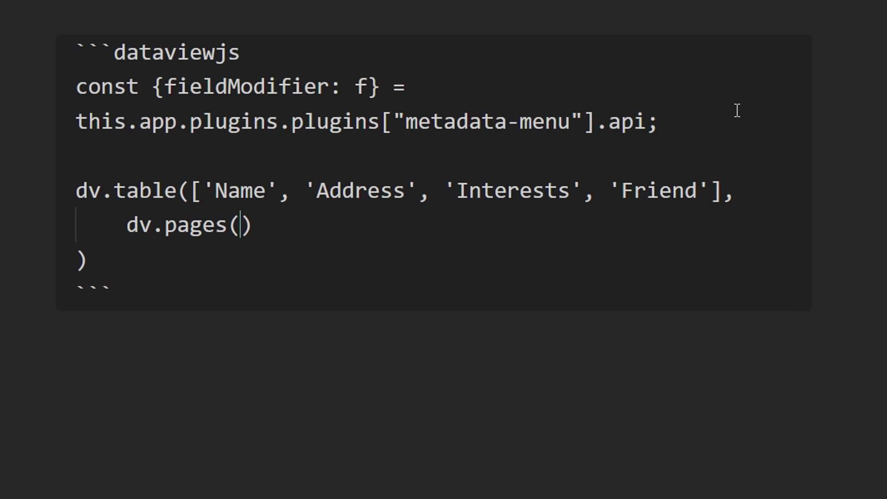
pyautogui.write('"#person"')
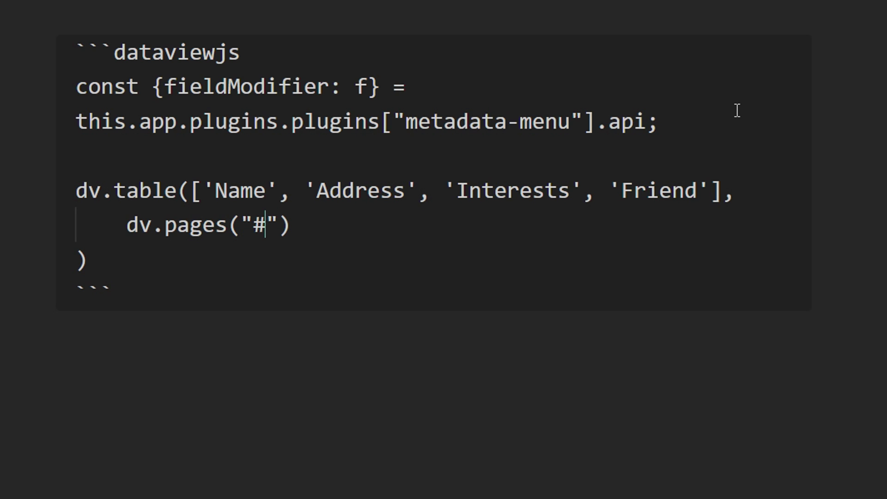
pyautogui.write(')')
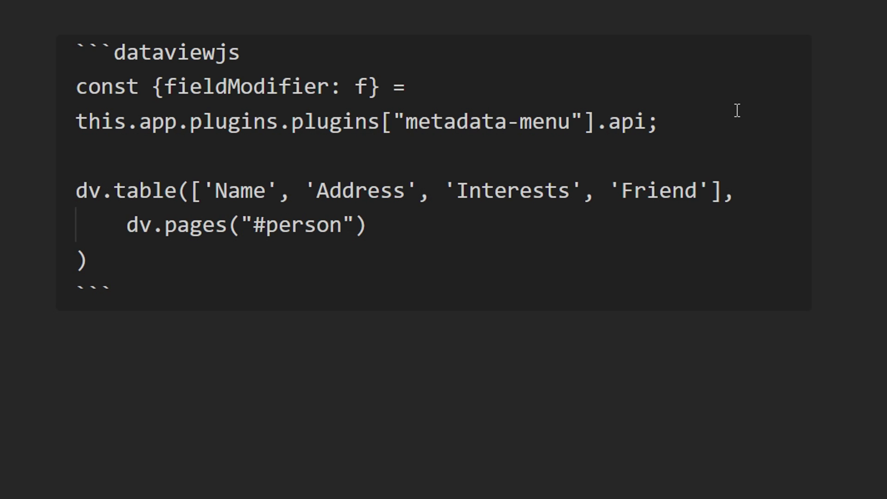
pyautogui.press('Return')
pyautogui.write('.filter(')
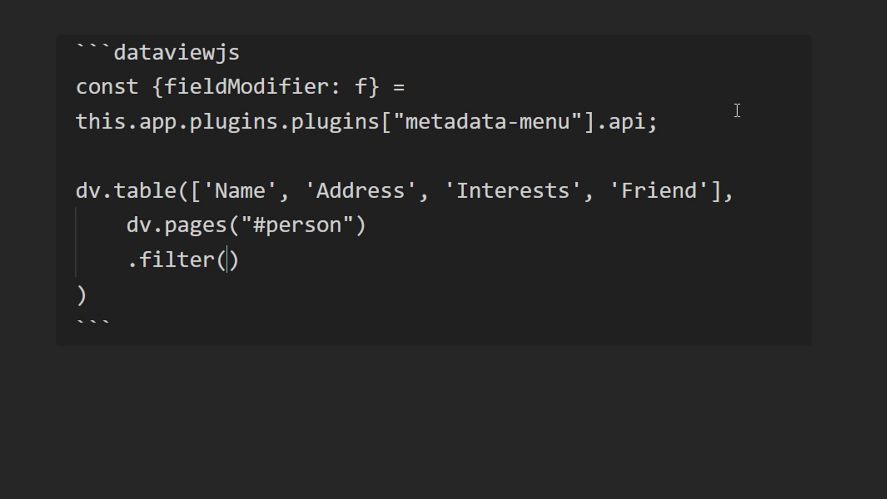
pyautogui.write('p => !')
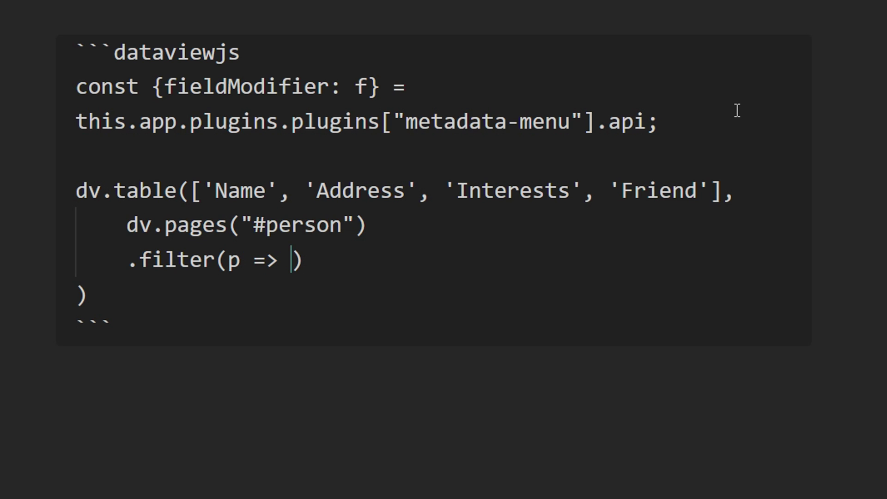
pyautogui.write('p.file.pat')
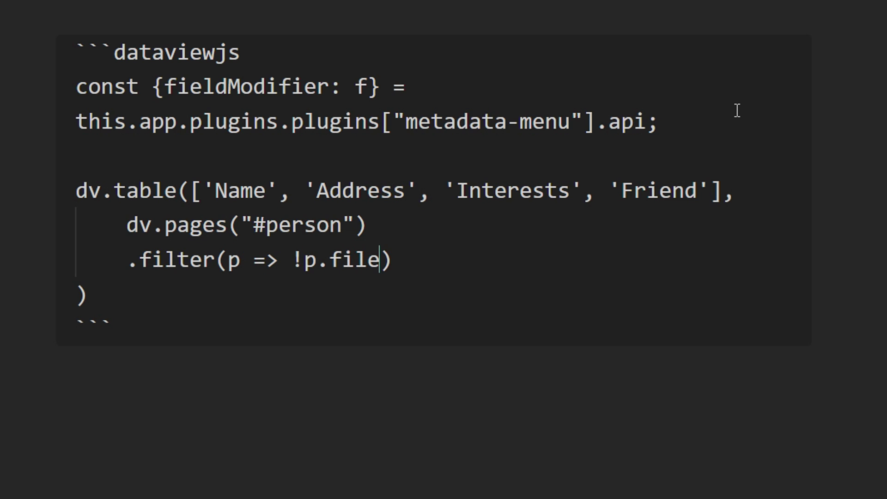
pyautogui.write("h.includes('tema")
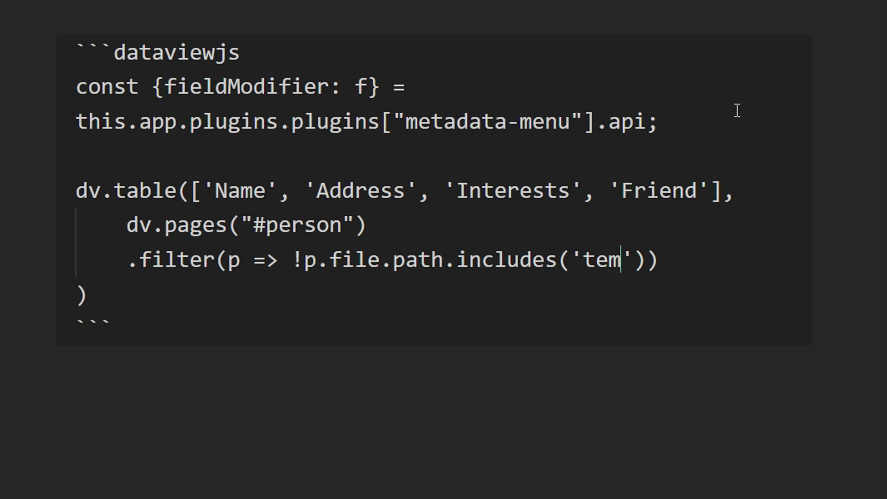
pyautogui.write('plates')
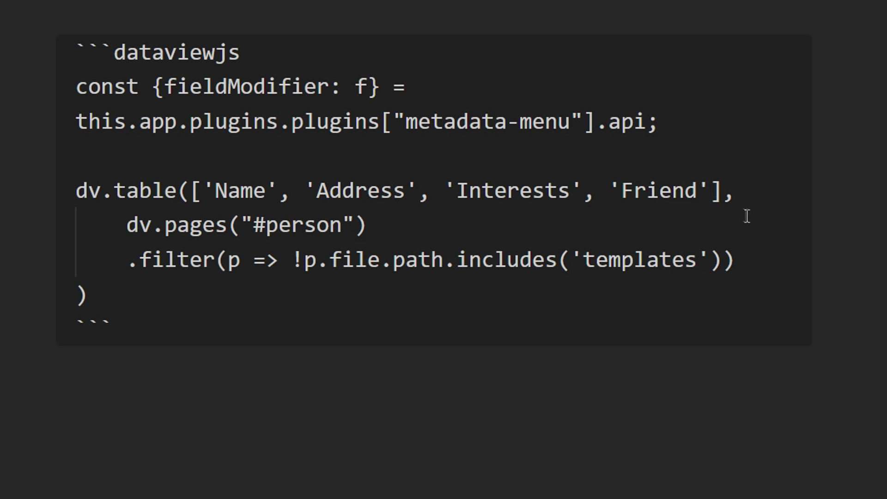
# - Duplicate the filter line to also exclude paths containing fileClass
pyautogui.press('End')
pyautogui.hotkey('shift', 'Home')
pyautogui.hotkey('ctrl', 'c')
pyautogui.click(754, 249)
pyautogui.press('Return')
pyautogui.press('Tab')
pyautogui.hotkey('ctrl', 'v')
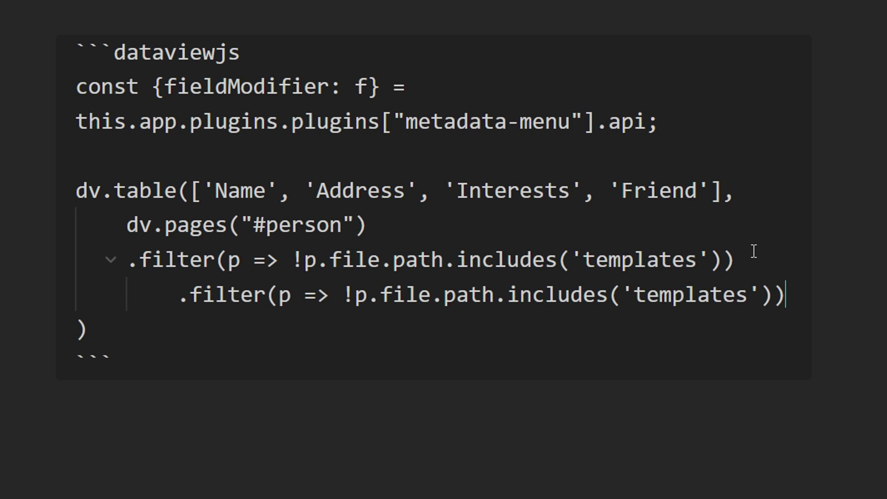
pyautogui.hotkey('shift', 'Tab')
pyautogui.moveTo(698, 295); pyautogui.dragTo(583, 296)
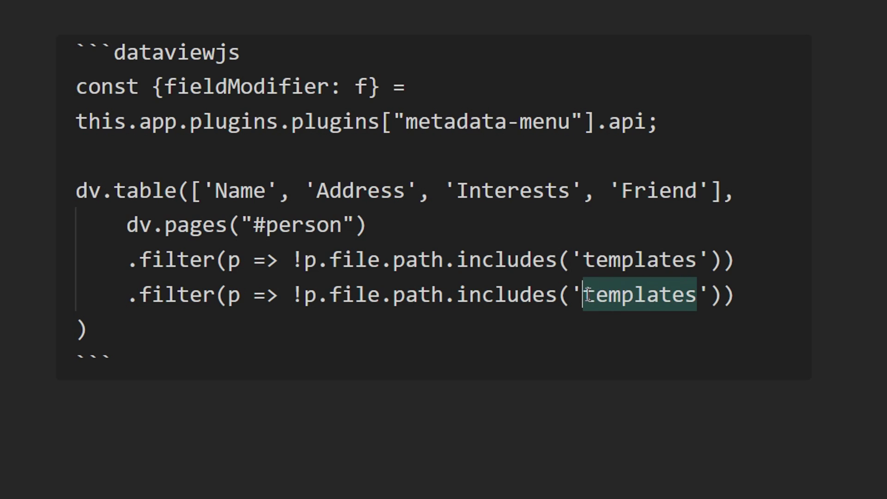
pyautogui.write('fileClas')
pyautogui.press('BackSpace')
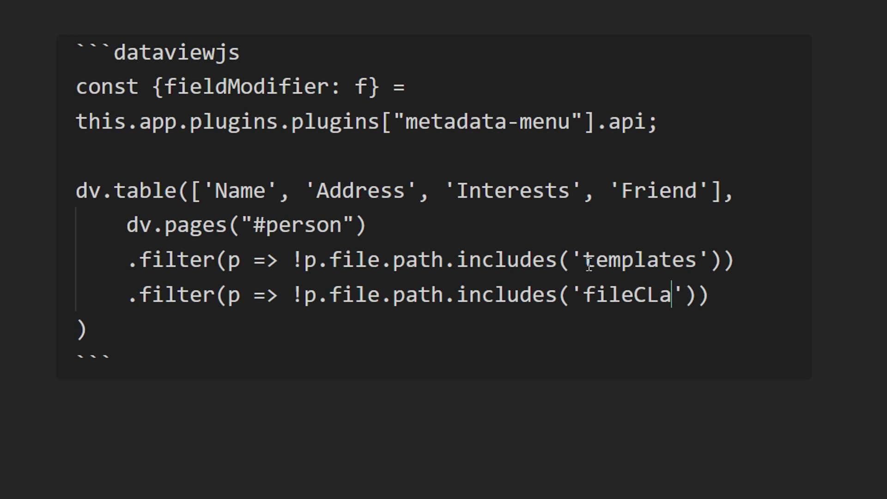
pyautogui.write('ss')
pyautogui.press('End')
pyautogui.press('Return')
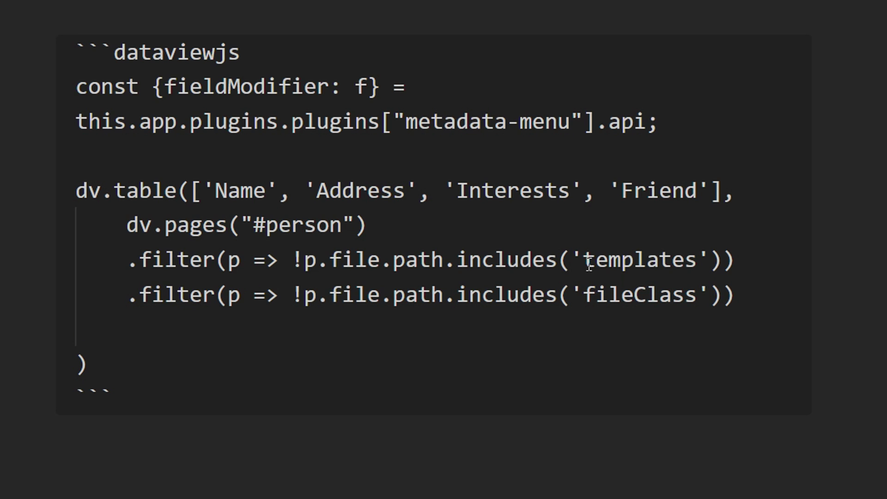
# - Add .map(p => [p.file.link, f(dv, p, "interests"), f(dv, p, "friend")]) below the filters
pyautogui.write('.map(')
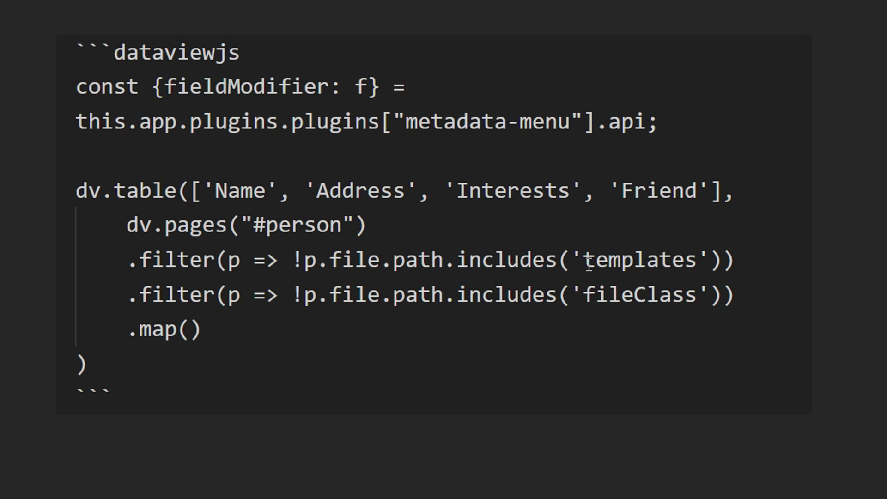
pyautogui.write('p => [')
pyautogui.press('Return')
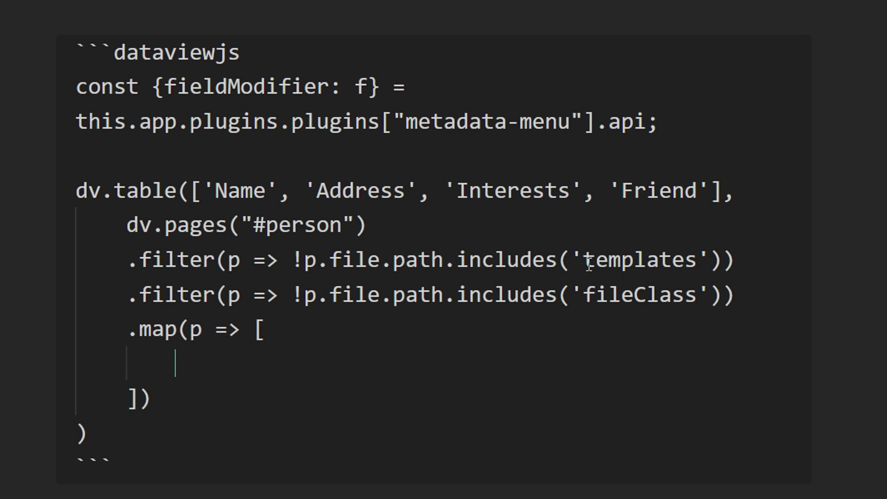
pyautogui.write('p.file.')
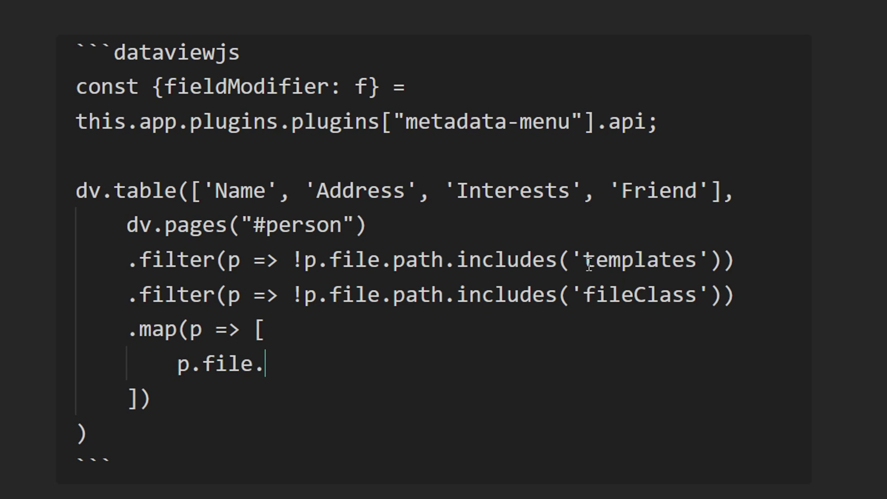
pyautogui.write('link,')
pyautogui.press('Return')
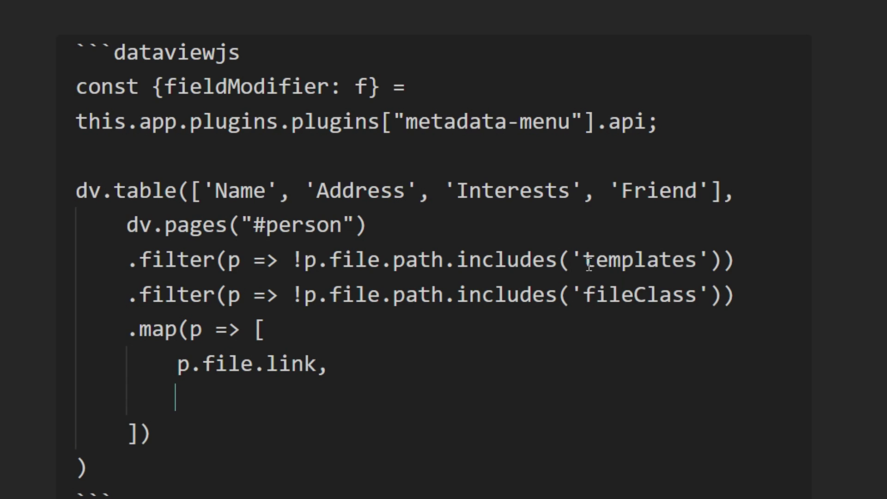
pyautogui.write('f(dv, ')
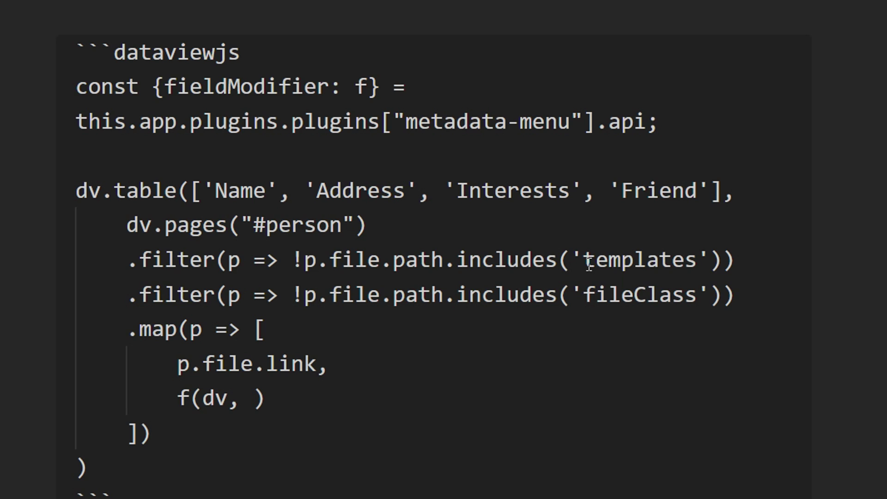
pyautogui.write('p, "interests"),')
pyautogui.press('Return')
pyautogui.write('f')
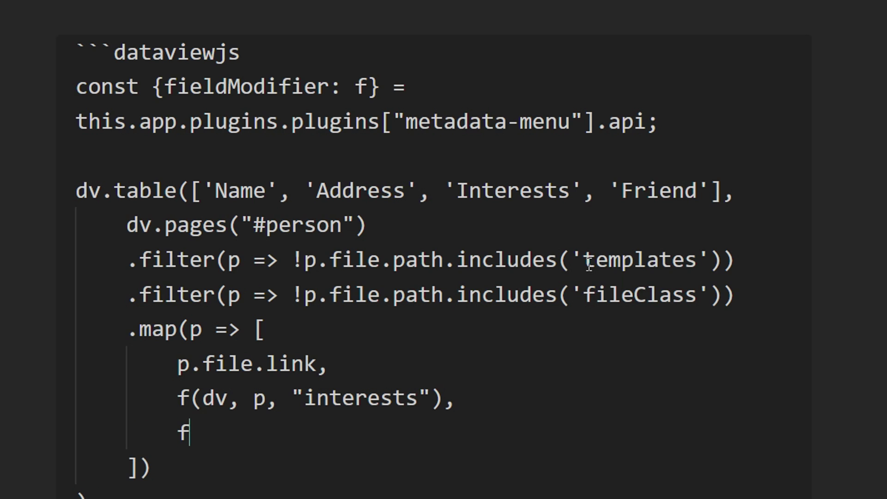
pyautogui.write('(dv, p')
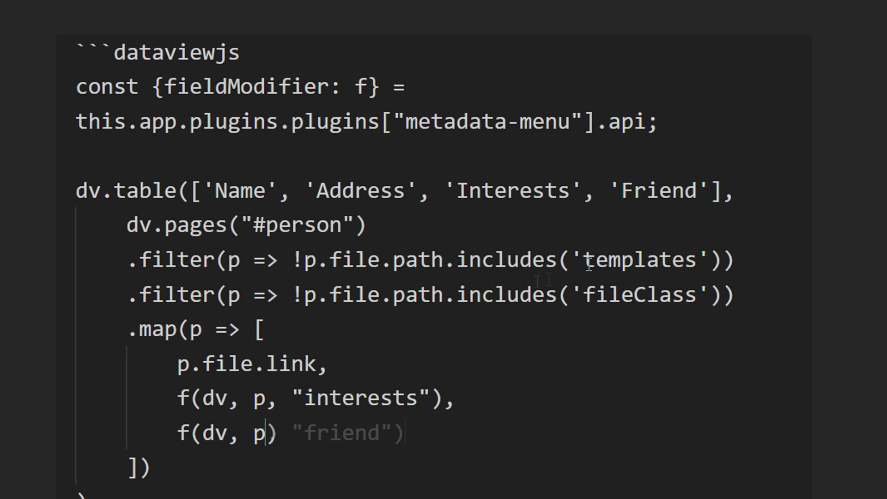
pyautogui.press('Tab')
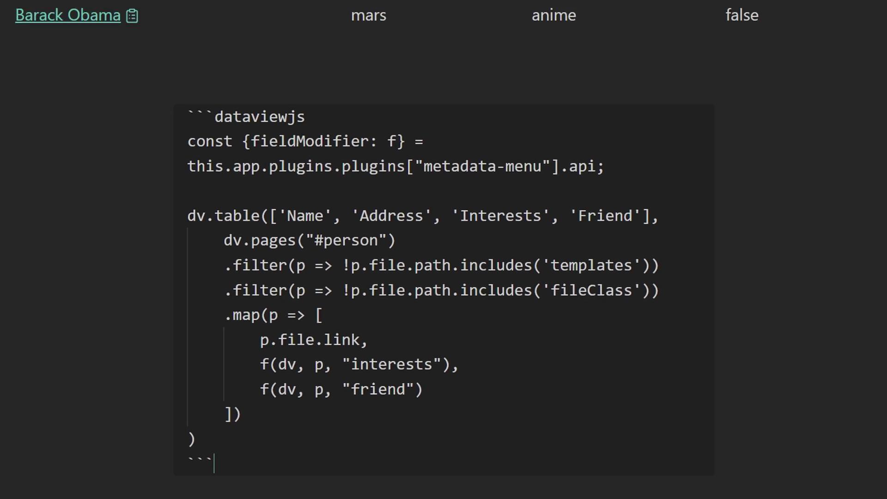
pyautogui.click(190, 241)
# - Turn on Enable JavaScript Queries in the Dataview settings and re-render the table
pyautogui.click(9, 487)
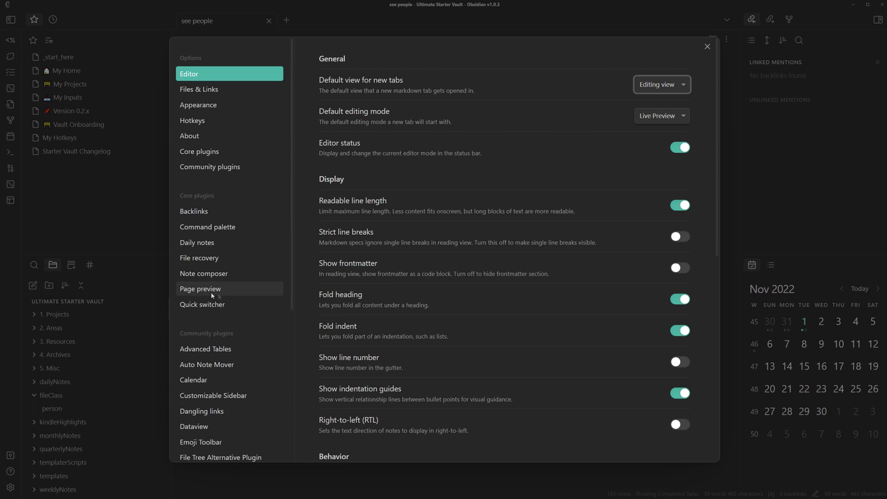
pyautogui.scroll(-3, 208, 287)
pyautogui.click(197, 322)
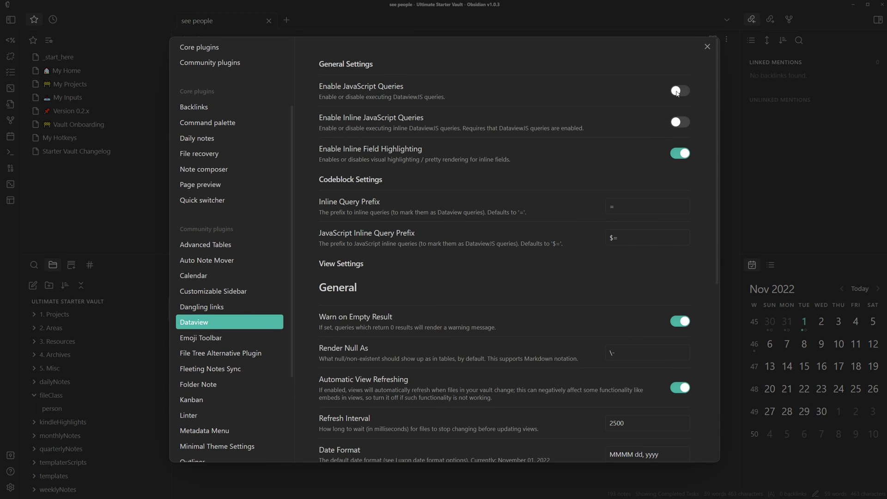
pyautogui.click(678, 91)
pyautogui.click(707, 46)
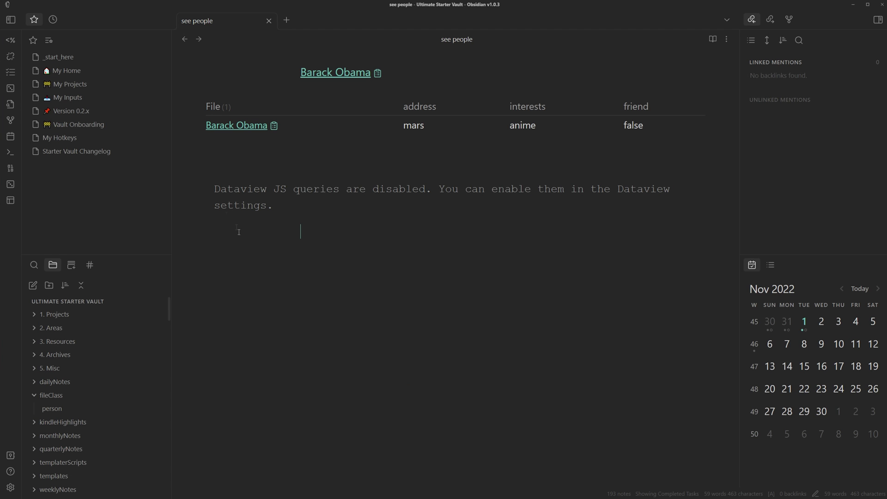
pyautogui.click(196, 185)
pyautogui.click(300, 408)
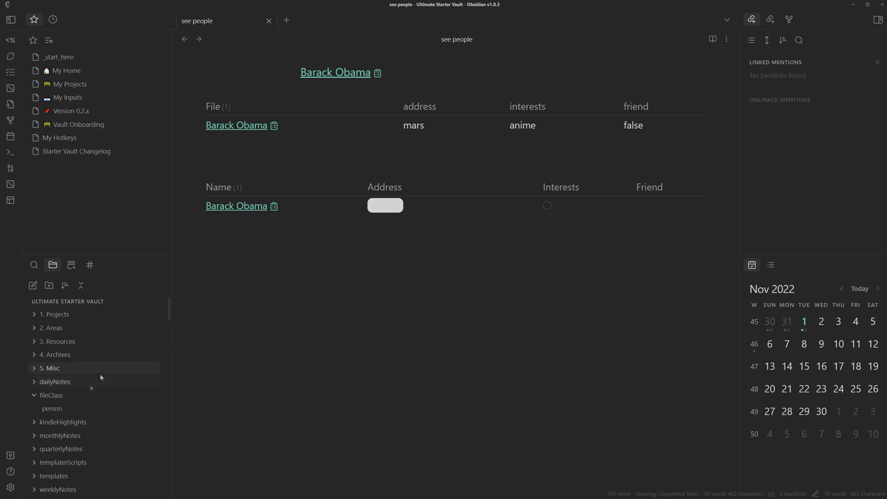
# - Insert f(dv, p, "address"), after p.file.link so the Address column shows mars
pyautogui.click(180, 184)
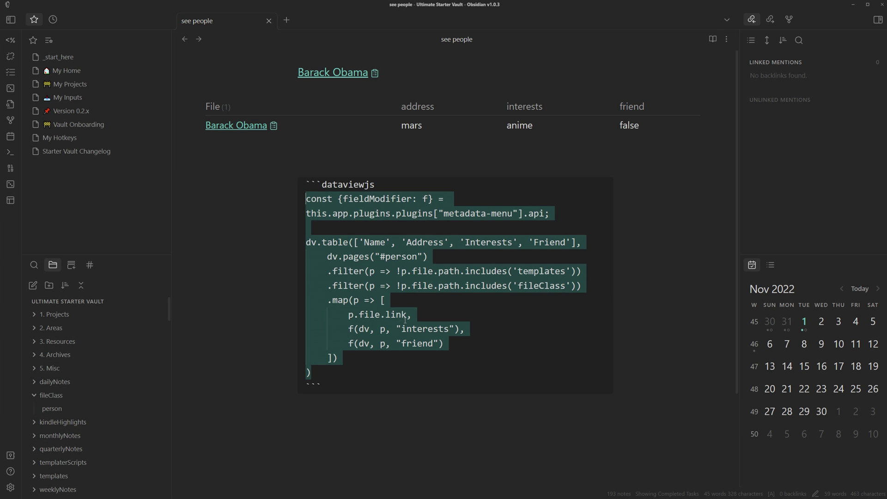
pyautogui.press('Return')
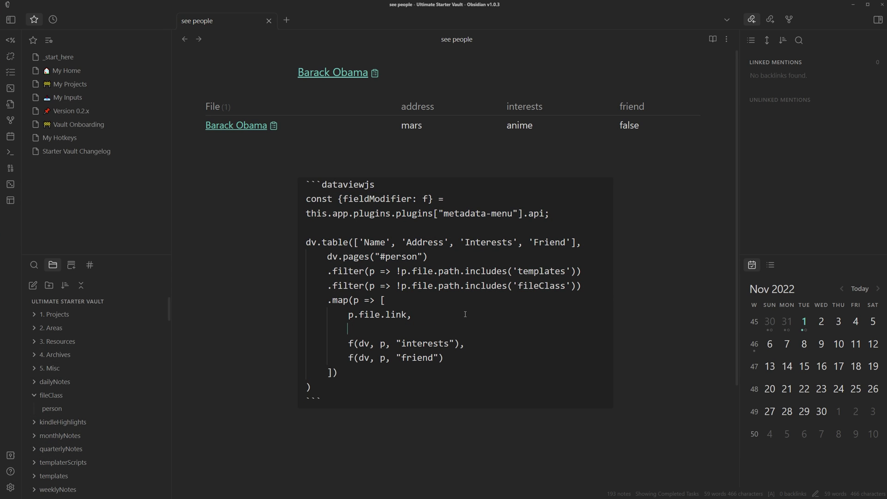
pyautogui.write('f(dv, p, "address"),')
pyautogui.click(439, 433)
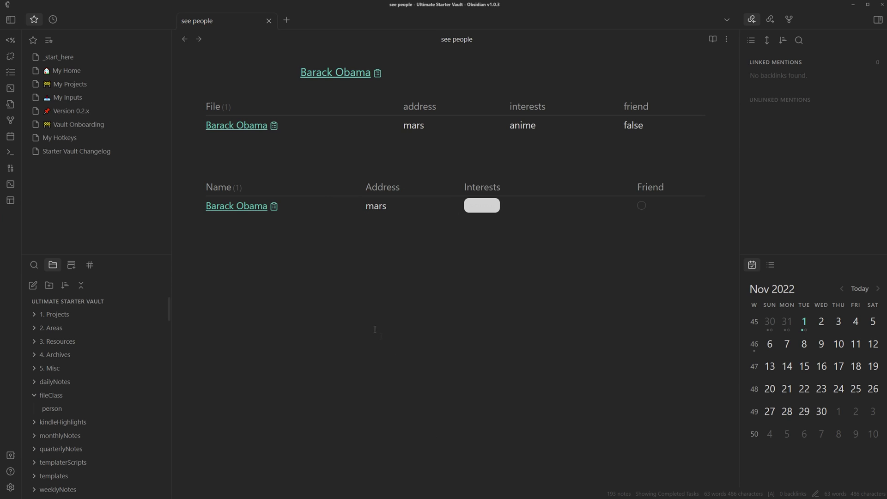
# - Remove anime from Barack Obama's interests inline, leaving his address as mars
pyautogui.click(483, 206)
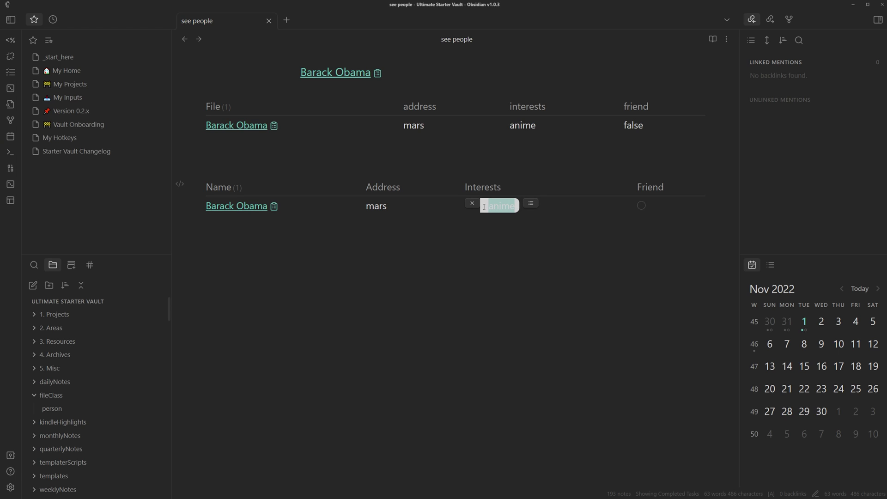
pyautogui.press('BackSpace')
pyautogui.click(421, 221)
pyautogui.click(369, 205)
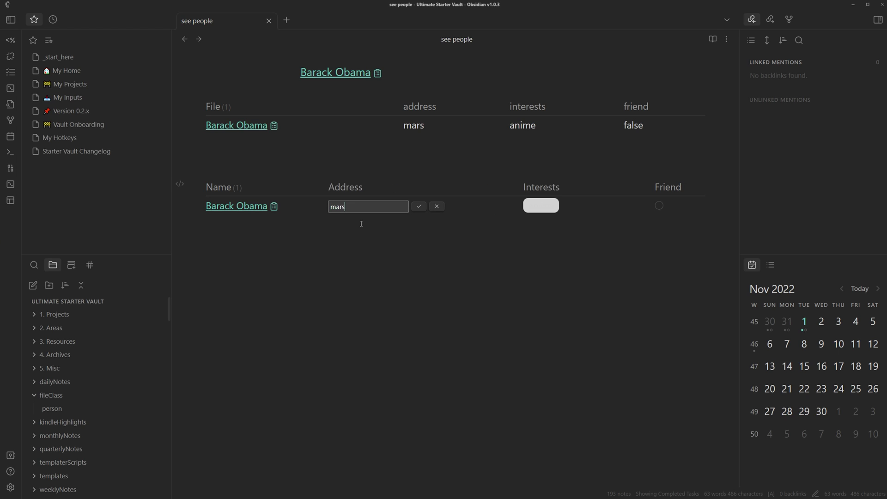
pyautogui.click(436, 207)
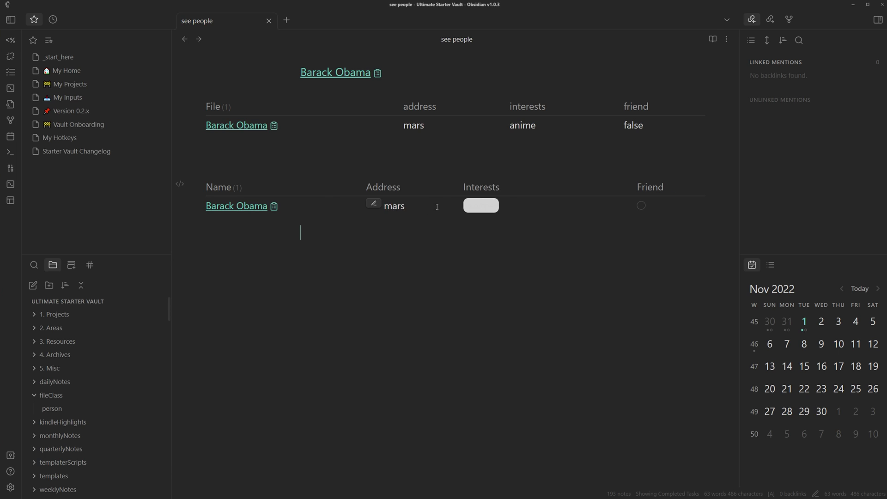
# - Pick a new interest for Barack Obama from the interests choice list
pyautogui.click(520, 207)
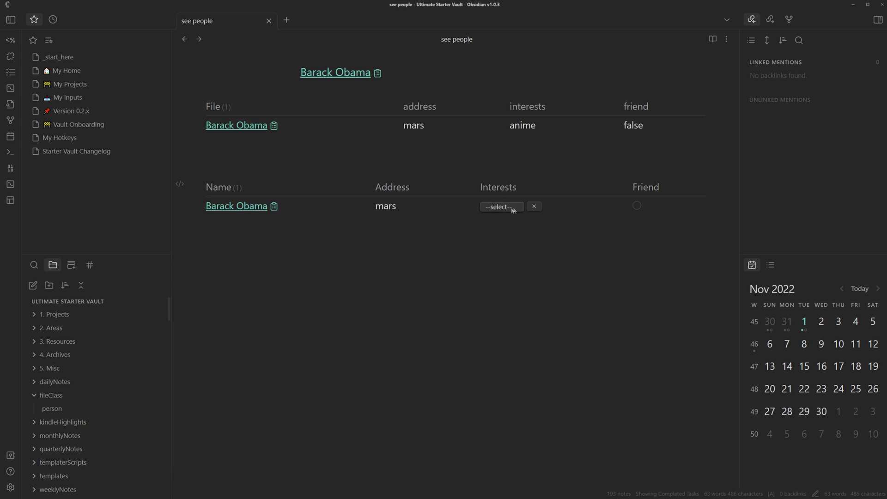
pyautogui.click(513, 207)
pyautogui.click(506, 231)
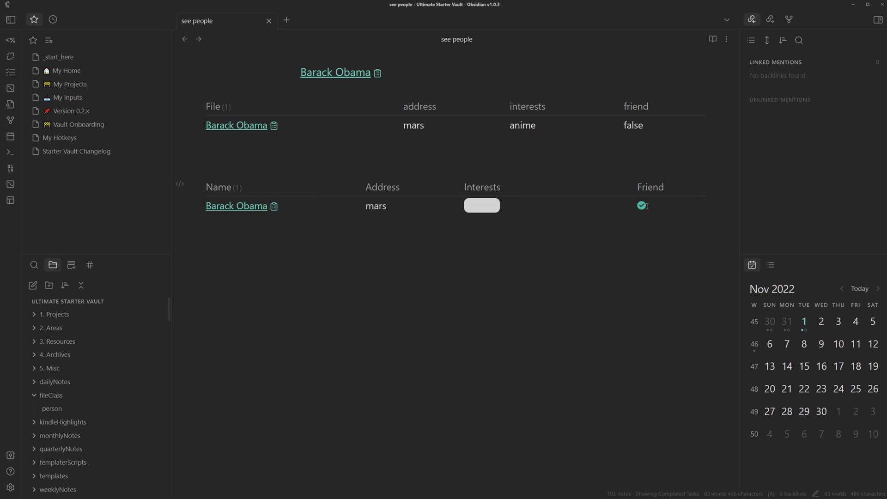
# - Scroll through the Metadata Menu plugin's global and fileClass settings, then close settings
pyautogui.click(10, 487)
pyautogui.scroll(-5, 437, 268)
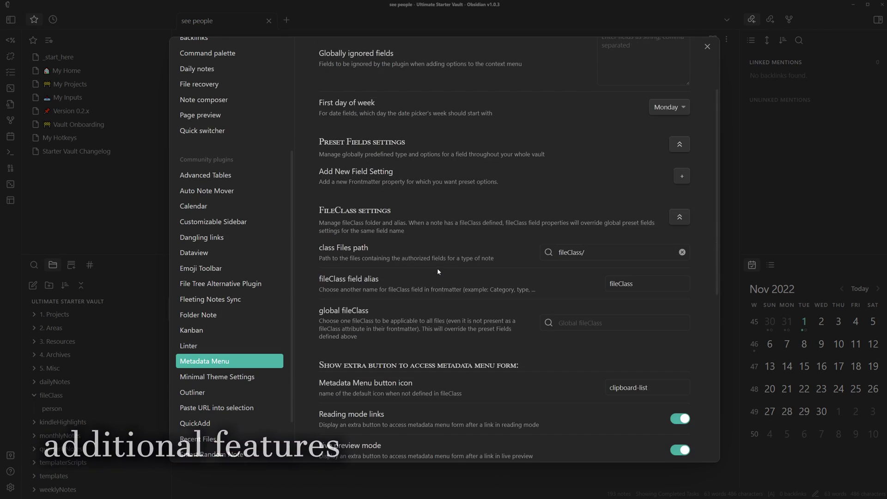
pyautogui.scroll(-5, 443, 268)
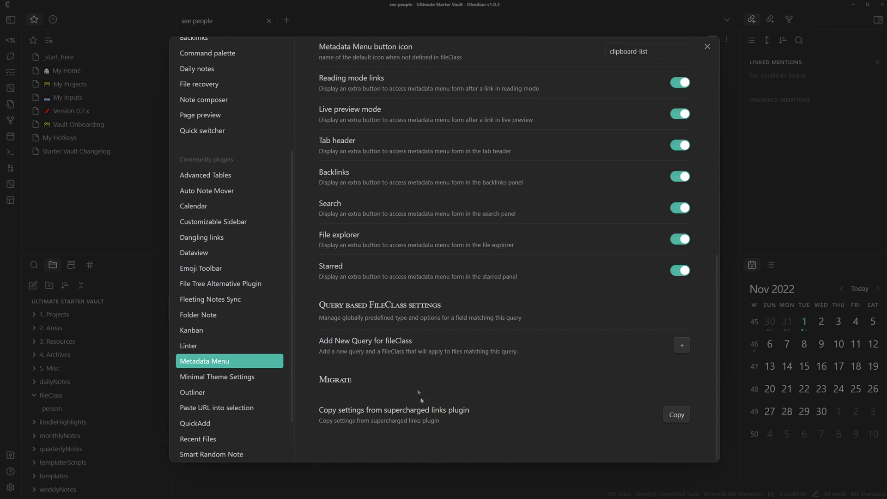
pyautogui.scroll(10, 438, 376)
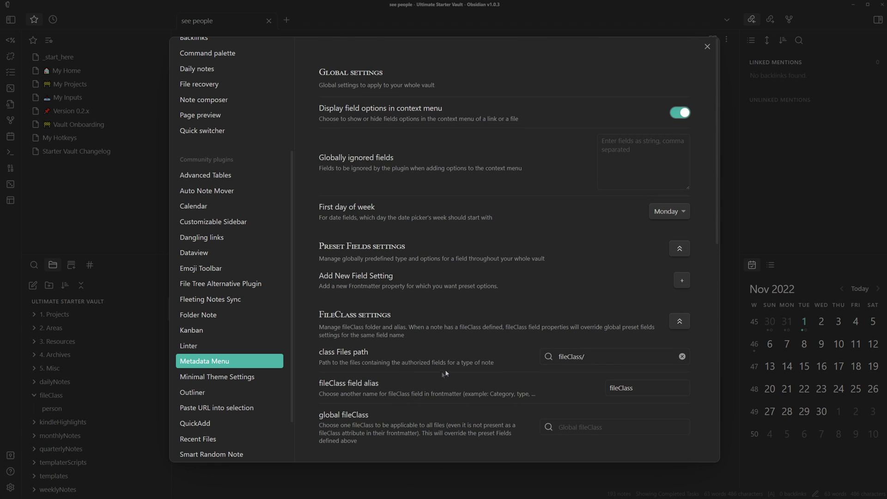
pyautogui.press('Escape')
pyautogui.hotkey('ctrl', 'o')
# - Open the fileClass/person note and bring up its field management options
pyautogui.write('pe')
pyautogui.press('Return')
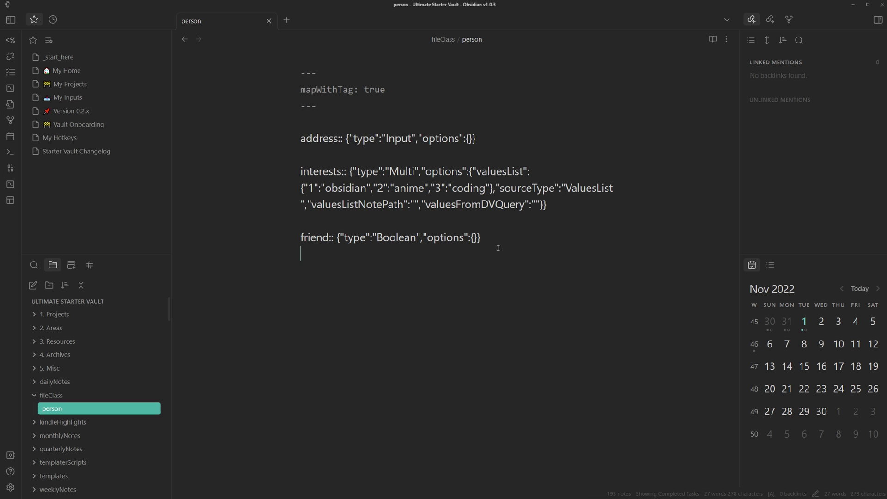
pyautogui.rightClick(480, 273)
pyautogui.moveTo(508, 353)
pyautogui.click(587, 397)
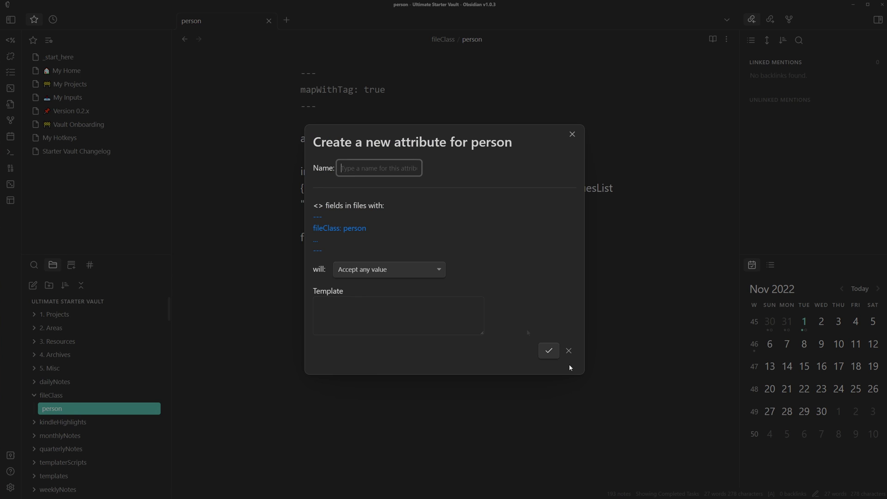
# - Start adding a new person field that accepts a lookup query, focusing its DataviewJS query box
pyautogui.click(380, 272)
pyautogui.click(383, 367)
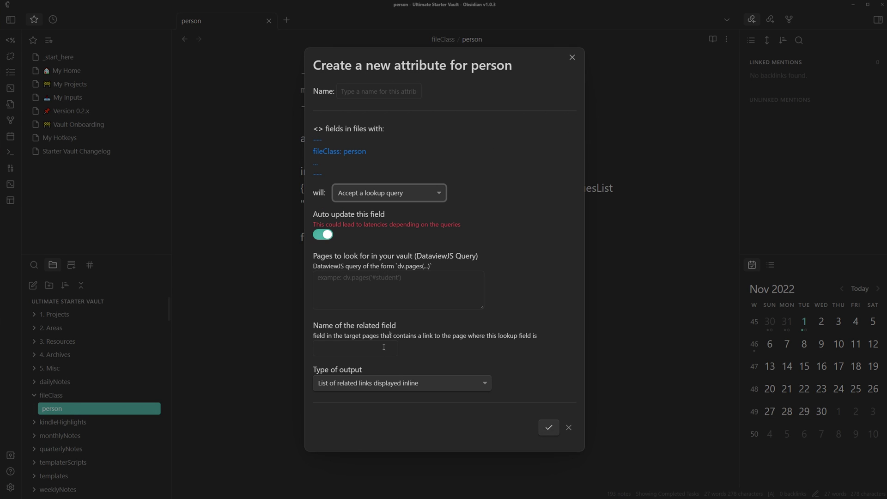
pyautogui.click(428, 287)
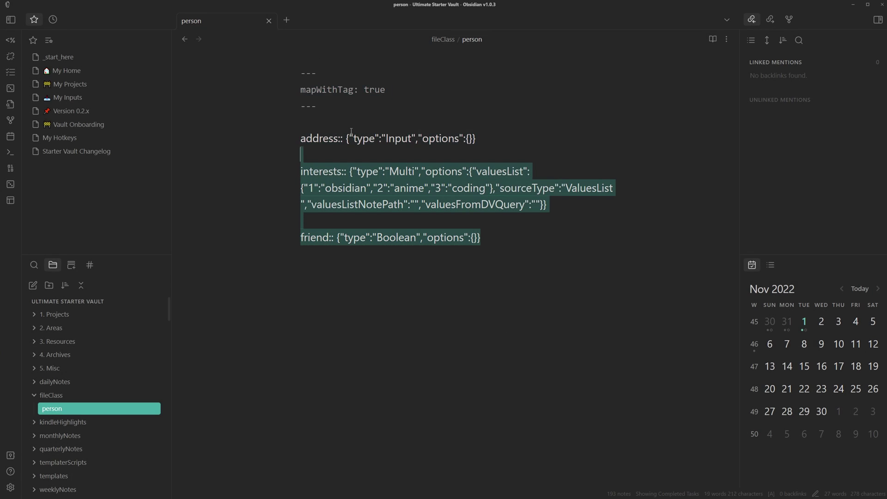
pyautogui.moveTo(351, 131); pyautogui.dragTo(253, 71)
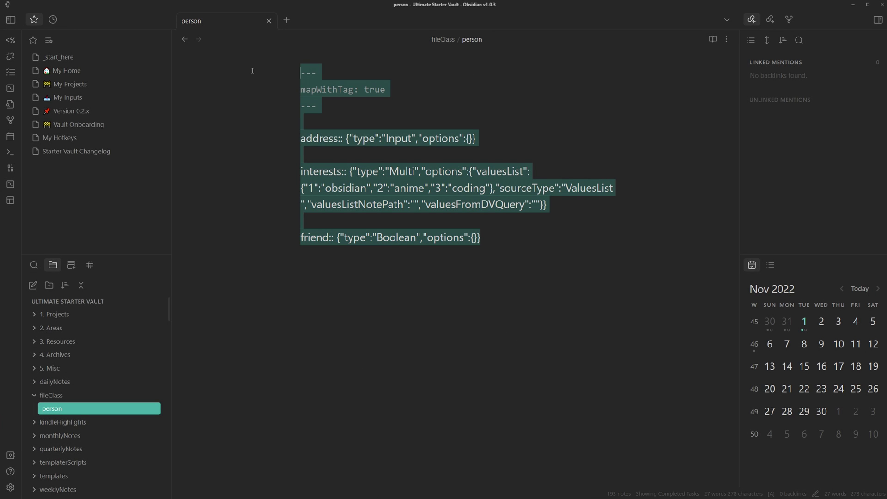
pyautogui.moveTo(467, 40); pyautogui.dragTo(456, 40)
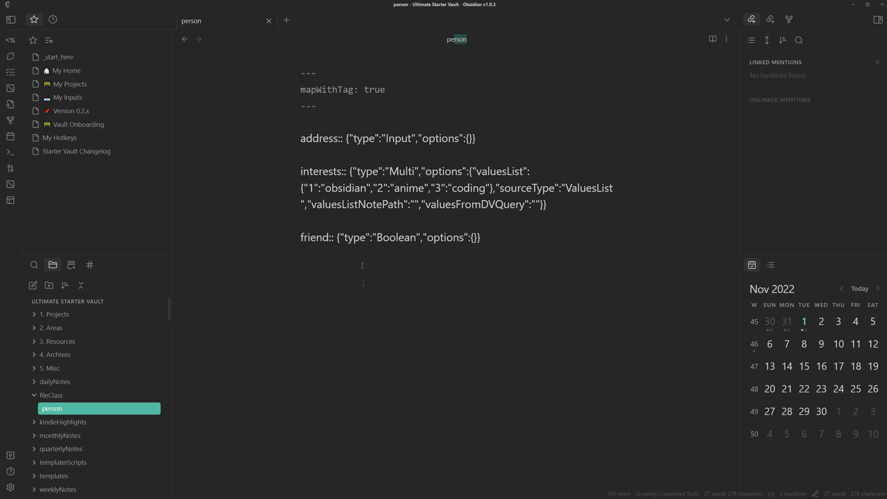
pyautogui.moveTo(467, 243); pyautogui.dragTo(256, 65)
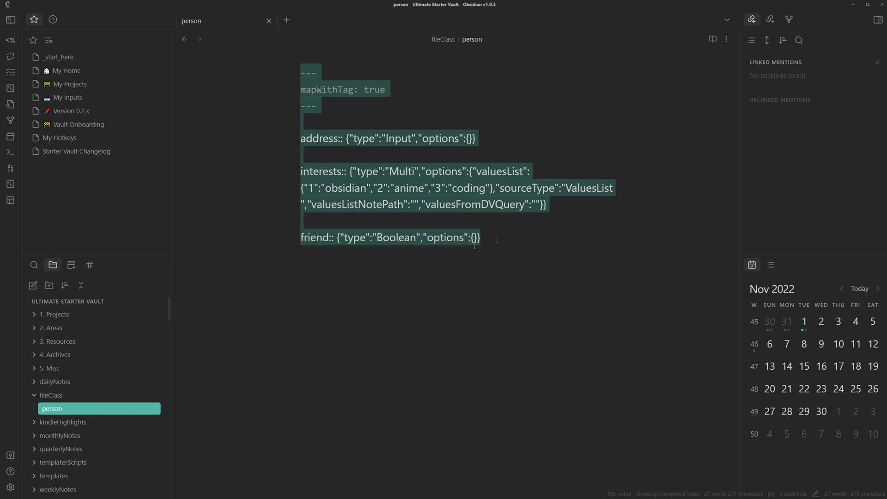
pyautogui.click(318, 367)
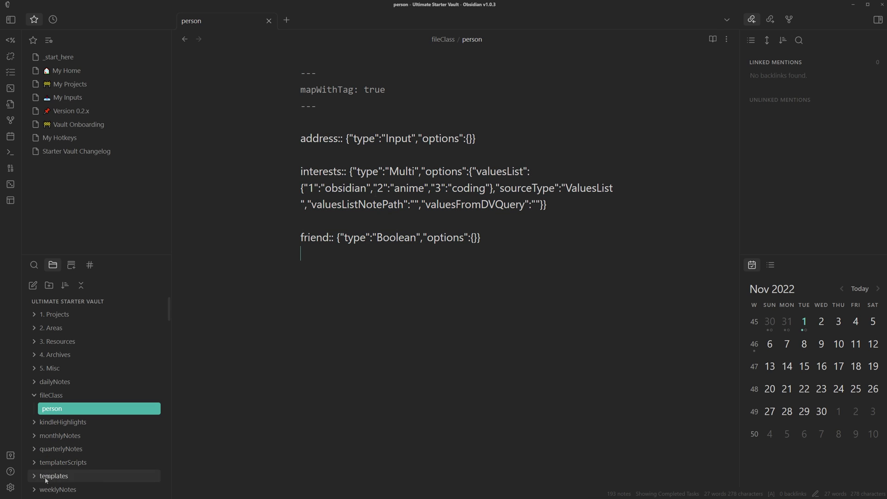
pyautogui.click(388, 138)
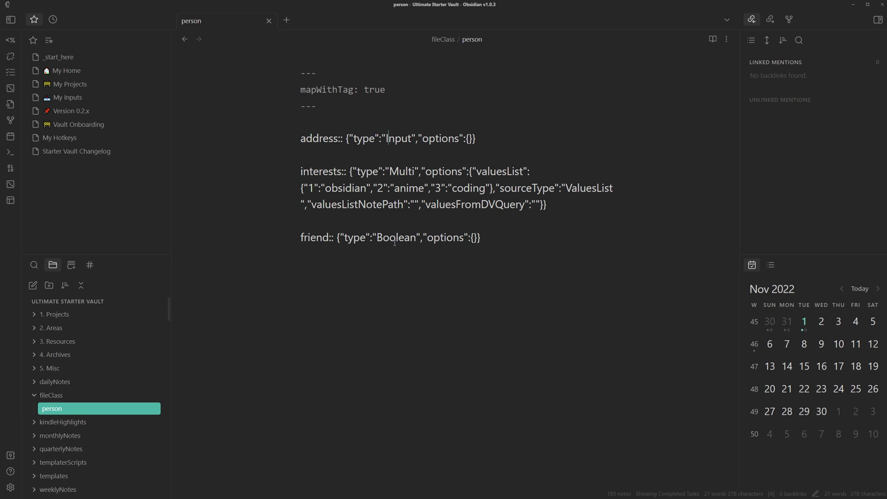
pyautogui.hotkey('ctrl', 'a')
pyautogui.click(425, 236)
pyautogui.moveTo(516, 246); pyautogui.dragTo(270, 65)
pyautogui.moveTo(511, 236); pyautogui.dragTo(255, 68)
pyautogui.click(390, 121)
pyautogui.moveTo(393, 120); pyautogui.dragTo(273, 78)
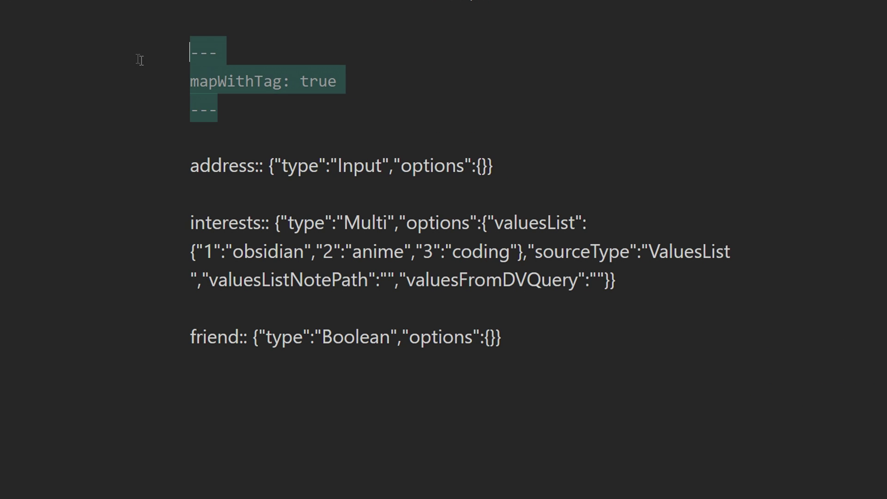
pyautogui.click(304, 128)
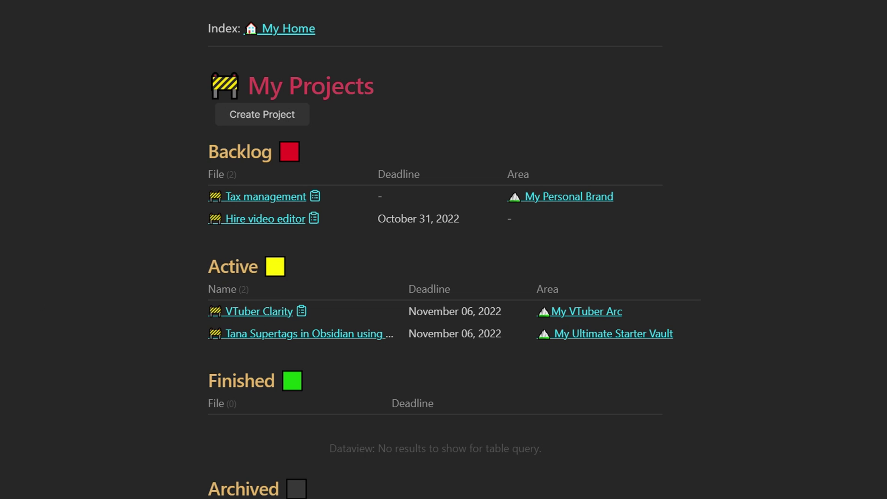
# - Set VTuber Clarity's deadline to November 02, 2022 via the calendar picker
pyautogui.click(318, 302)
pyautogui.click(312, 270)
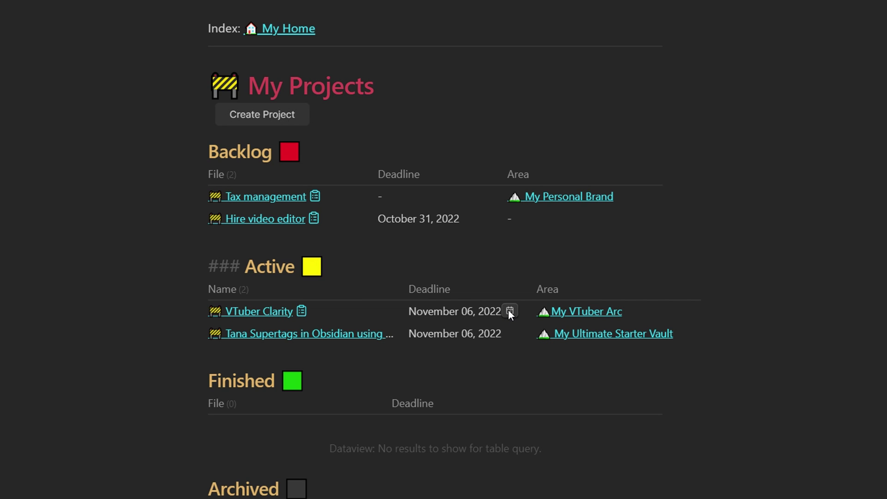
pyautogui.click(510, 312)
pyautogui.click(586, 167)
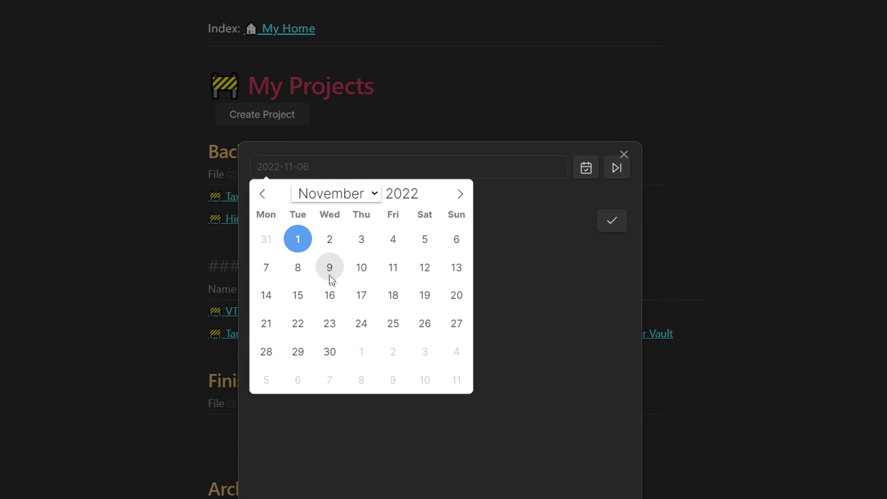
pyautogui.click(336, 242)
pyautogui.click(604, 224)
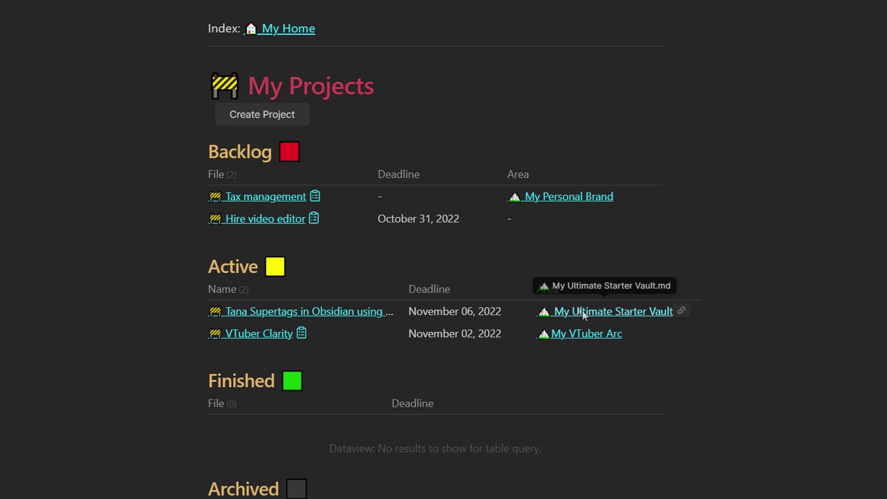
# - Glance at the Area options list, then open VTuber Clarity's fields window
pyautogui.click(681, 311)
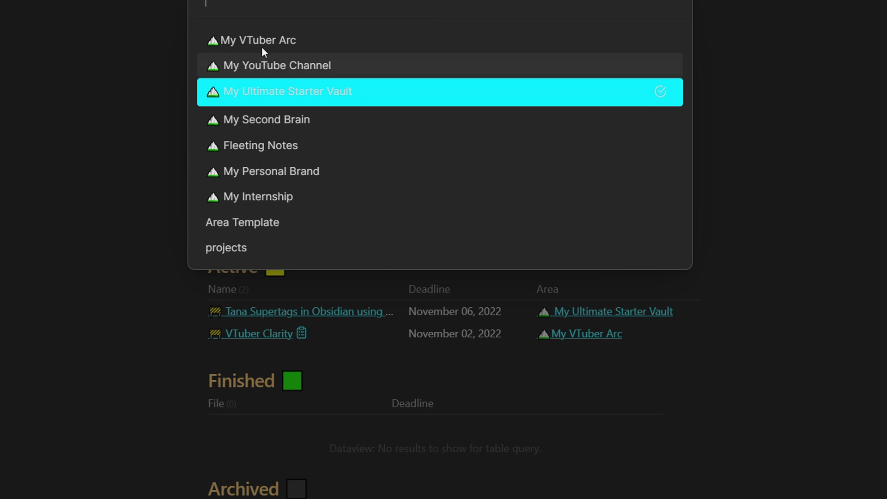
pyautogui.press('Escape')
pyautogui.click(301, 333)
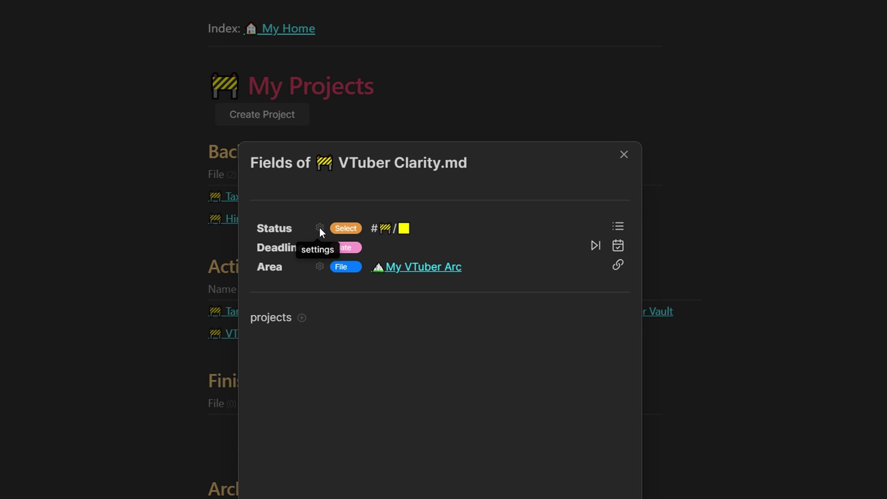
# - Inspect the Area field settings, leaving its dv.pages("#area") Dataview query unchanged
pyautogui.click(318, 267)
pyautogui.scroll(-2, 326, 310)
pyautogui.click(355, 330)
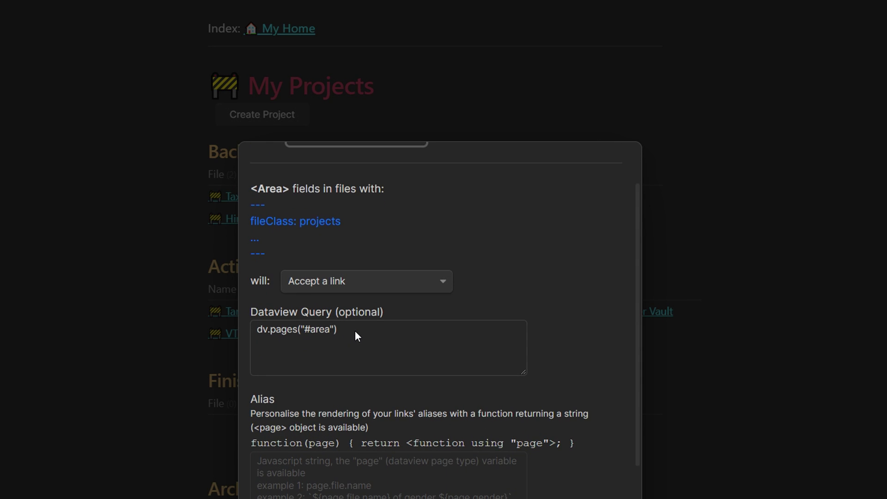
pyautogui.tripleClick(304, 333)
pyautogui.click(353, 328)
pyautogui.hotkey('ctrl', 'a')
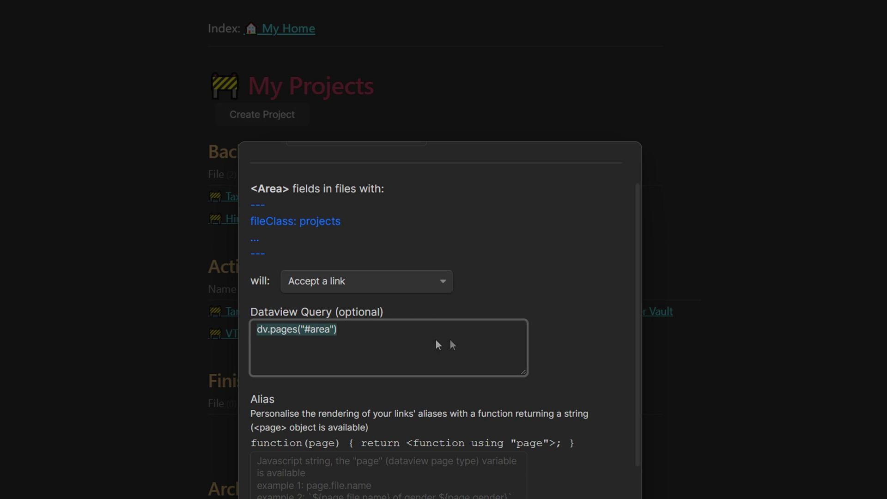
pyautogui.click(540, 340)
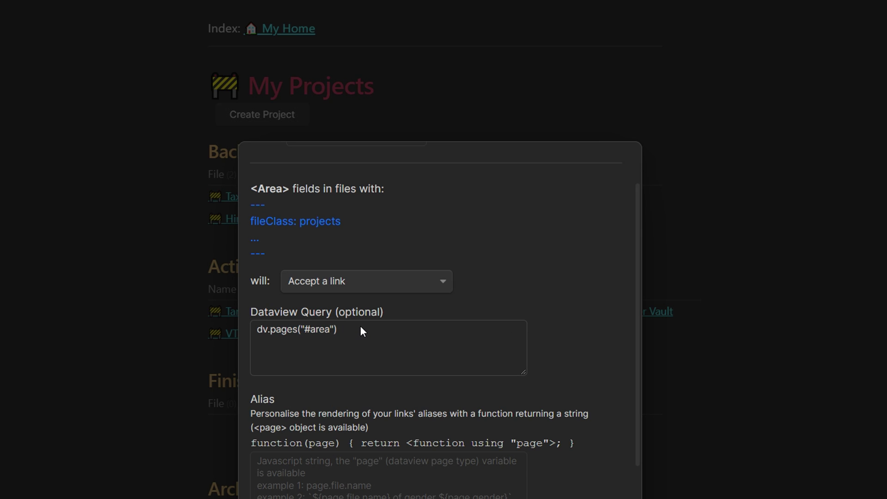
# - Close the Area field settings and the Fields of VTuber Clarity.md window
pyautogui.click(672, 342)
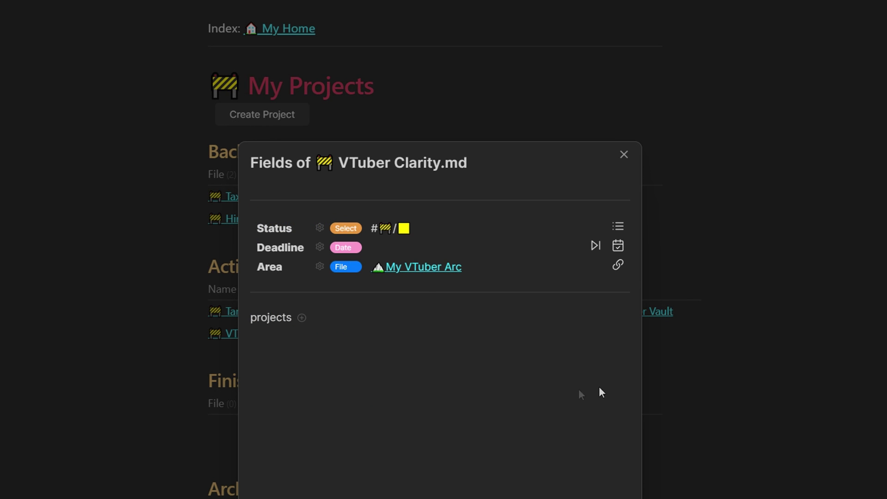
pyautogui.click(675, 423)
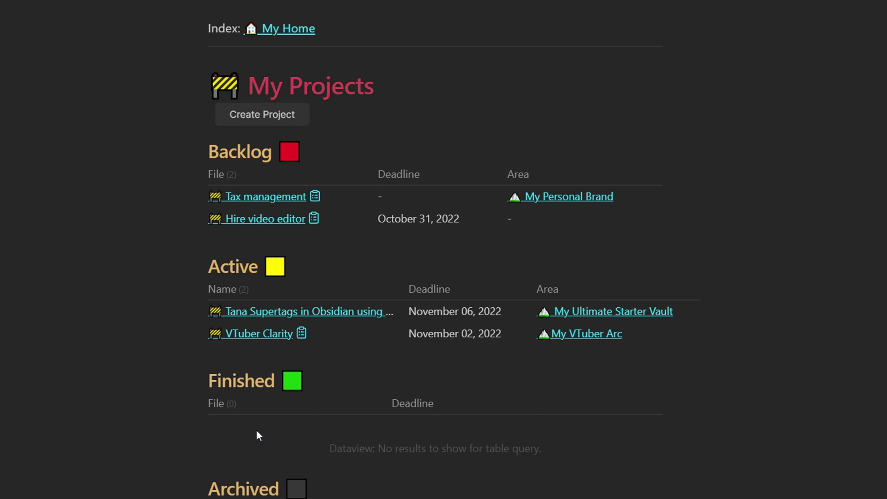